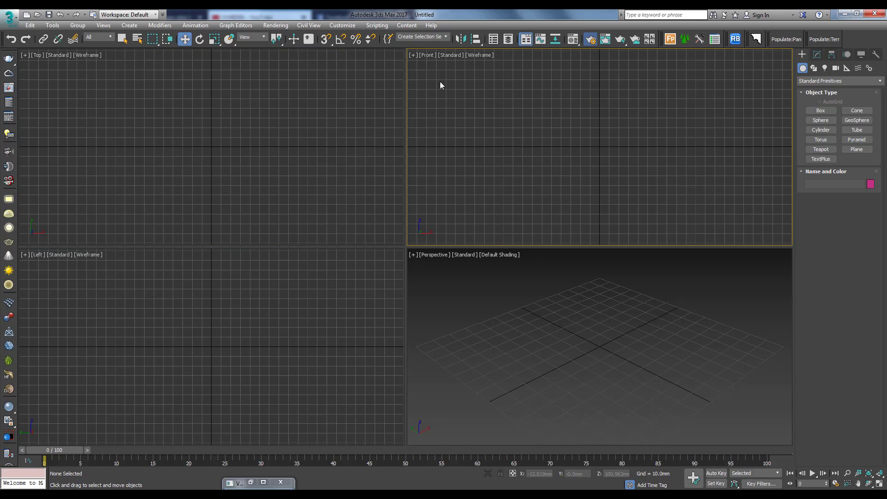
# Assign V-Ray Next, update 2.1 as the production renderer and save the renderer assignment as default.
pyautogui.press('F10')
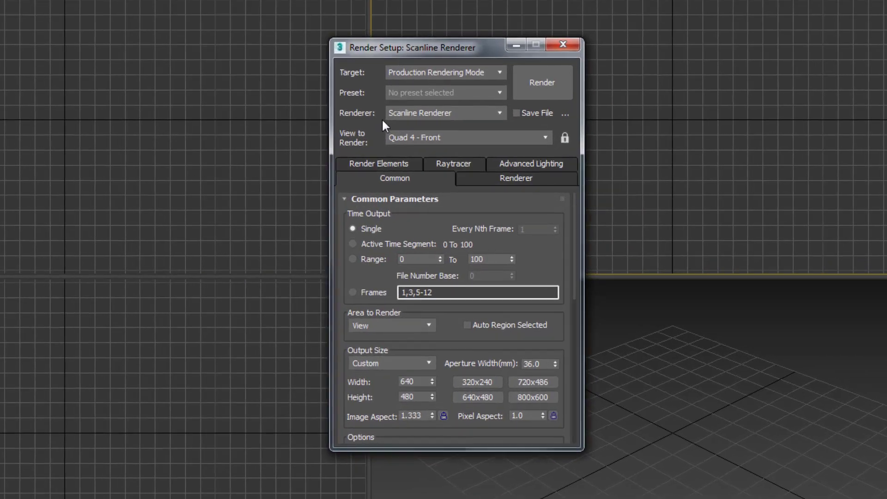
pyautogui.click(453, 143)
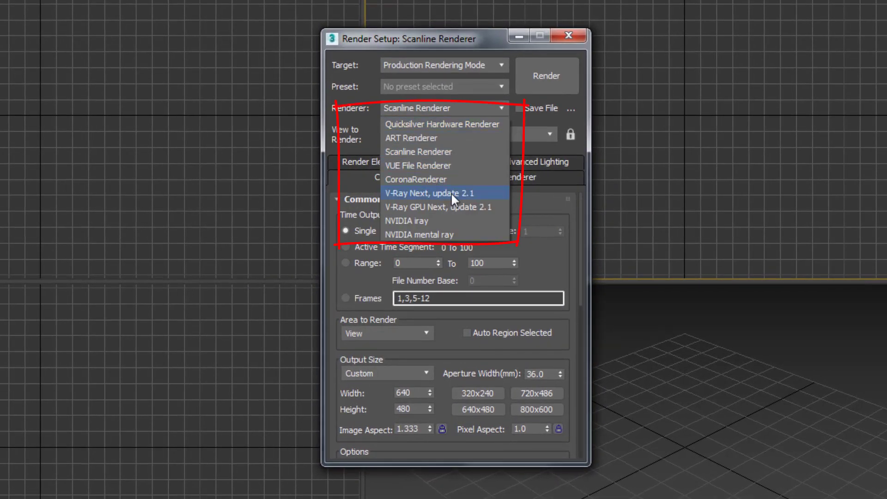
pyautogui.click(434, 191)
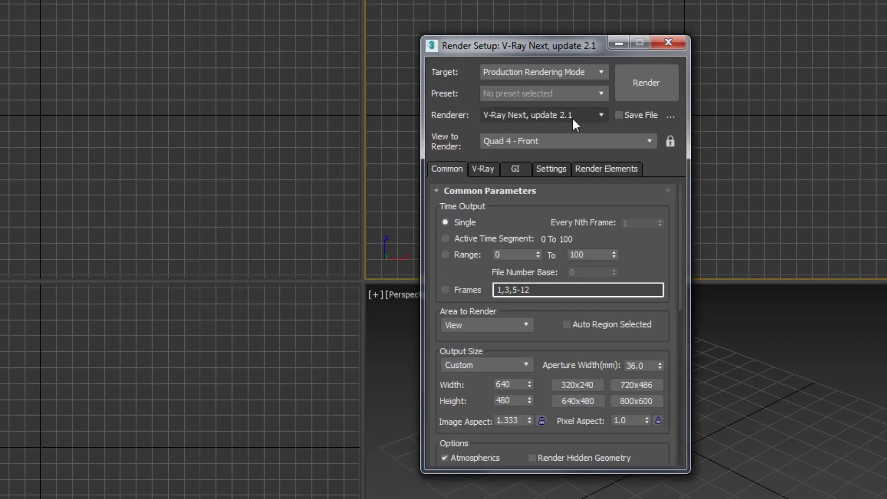
pyautogui.scroll(-10, 669, 451)
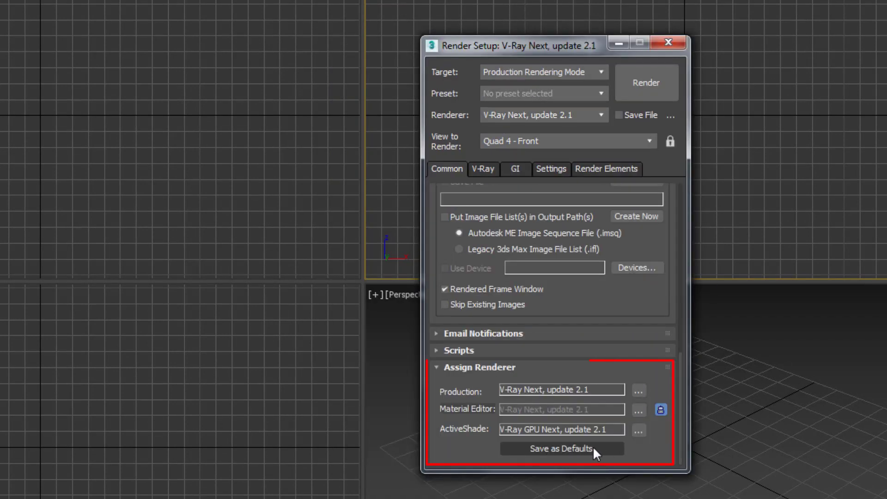
pyautogui.click(593, 447)
pyautogui.click(458, 348)
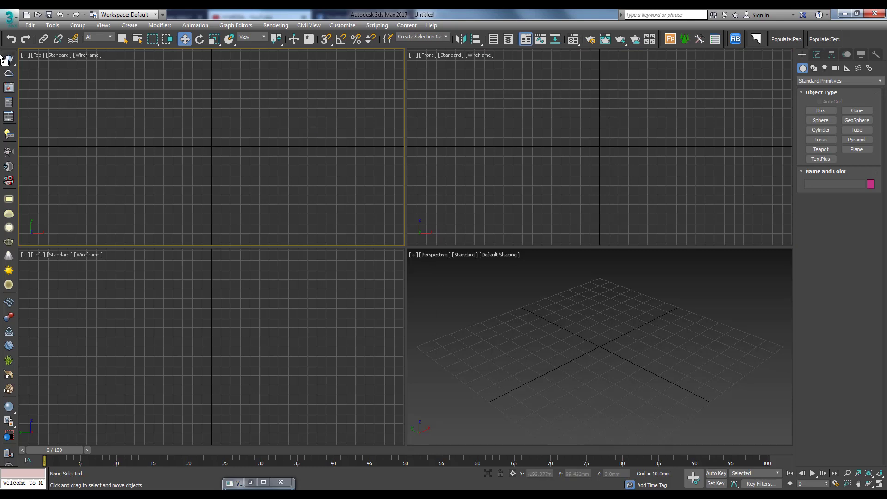
# Undock the V-Ray Toolbar so it floats over the viewports, and close it.
pyautogui.moveTo(8, 51); pyautogui.dragTo(232, 120)
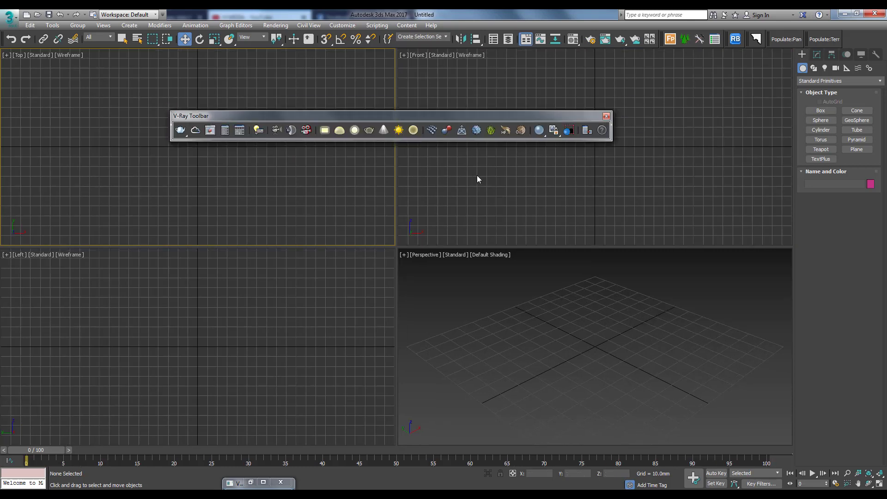
pyautogui.moveTo(544, 115); pyautogui.dragTo(581, 135)
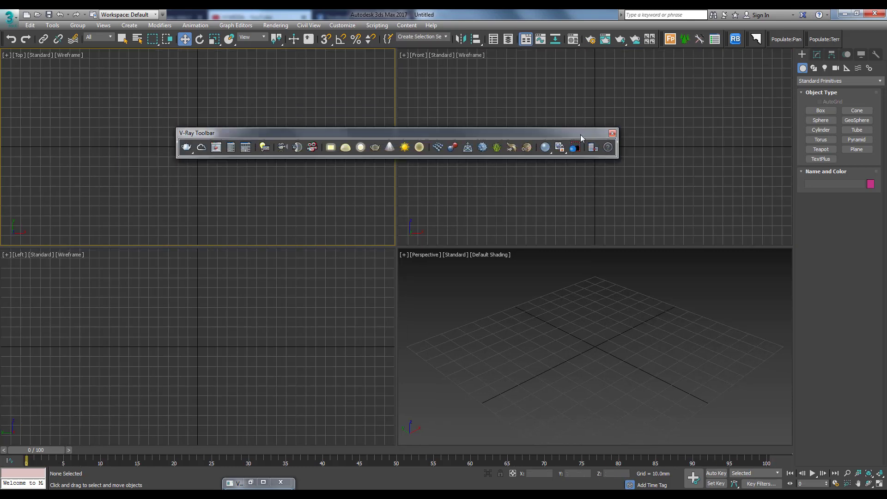
pyautogui.click(612, 133)
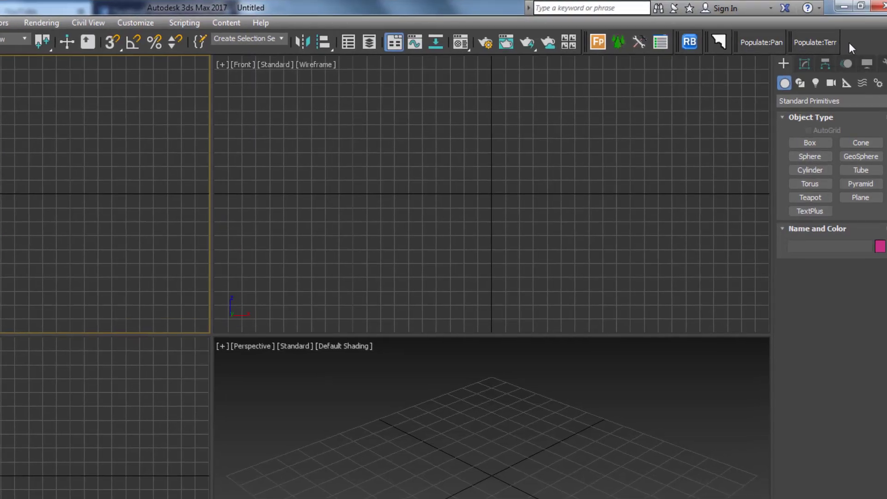
# Show the V-Ray Toolbar again and dock it along the left side.
pyautogui.rightClick(849, 42)
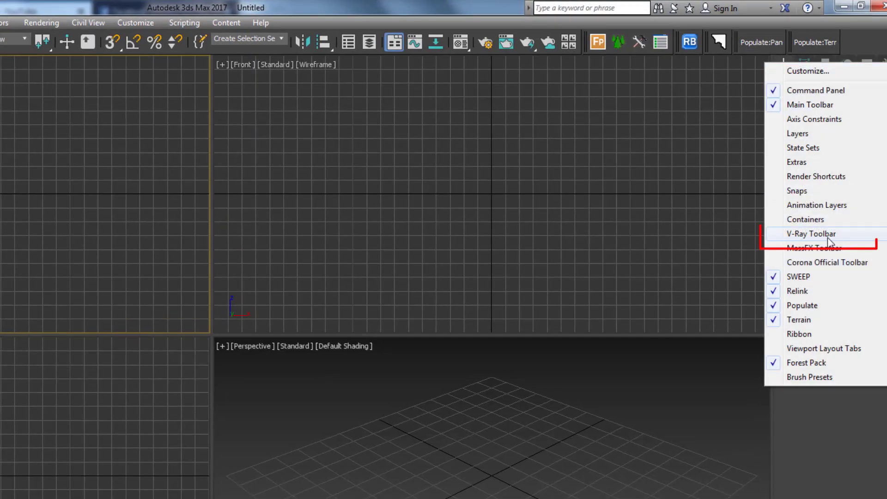
pyautogui.click(814, 235)
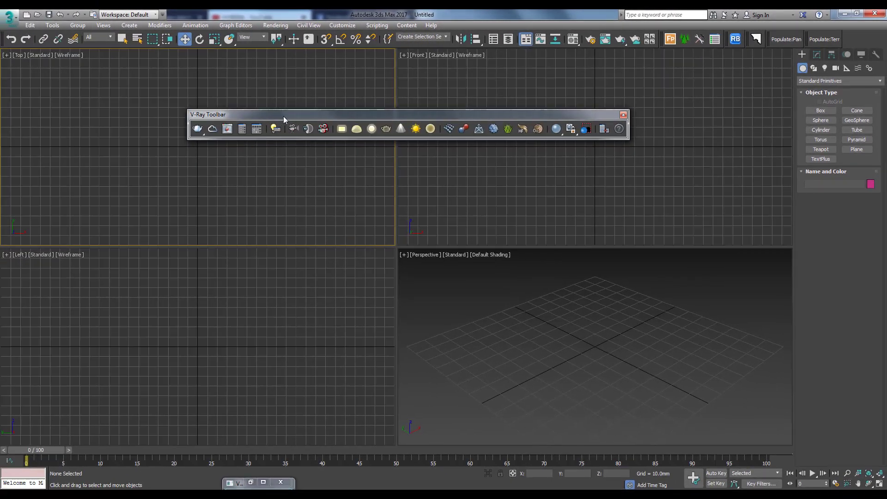
pyautogui.moveTo(220, 114); pyautogui.dragTo(243, 104)
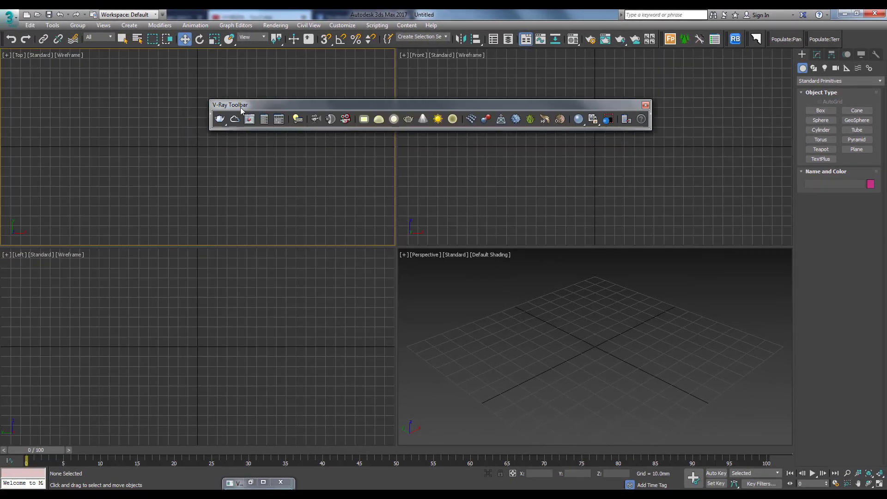
pyautogui.rightClick(240, 108)
pyautogui.moveTo(277, 116)
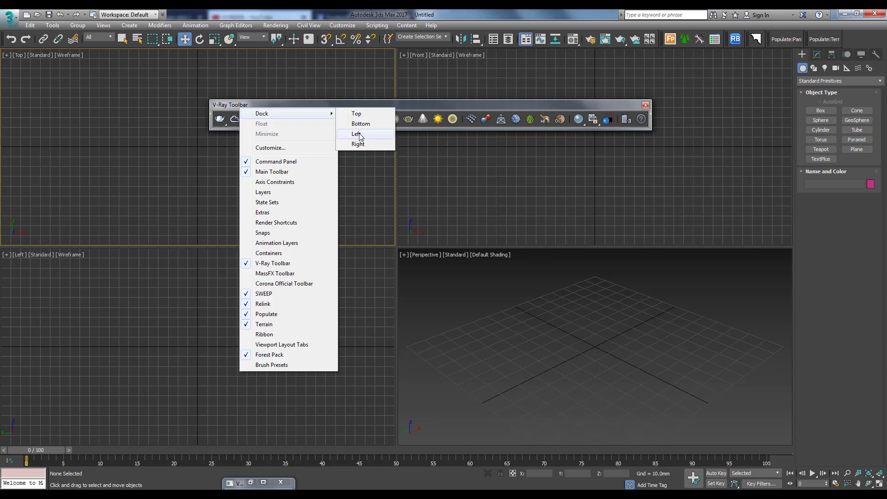
pyautogui.click(359, 135)
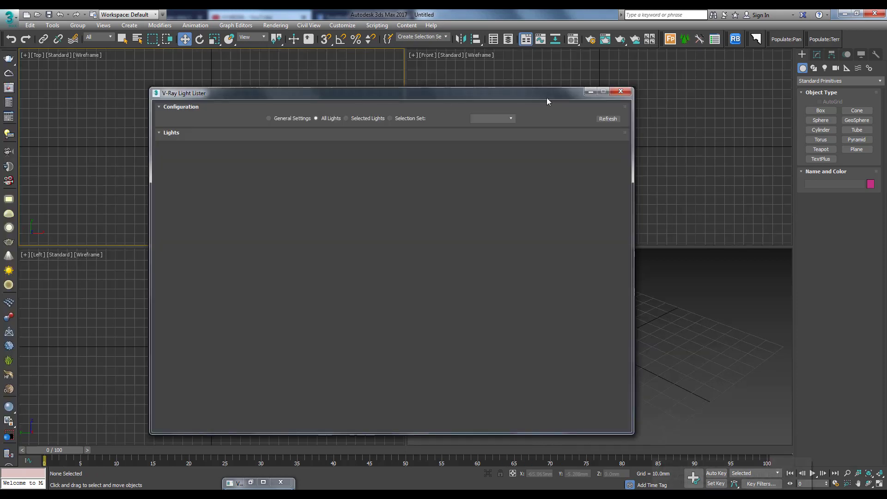
# View the V-Ray Light Lister and the creation parameters of the VRayLight.
pyautogui.click(7, 137)
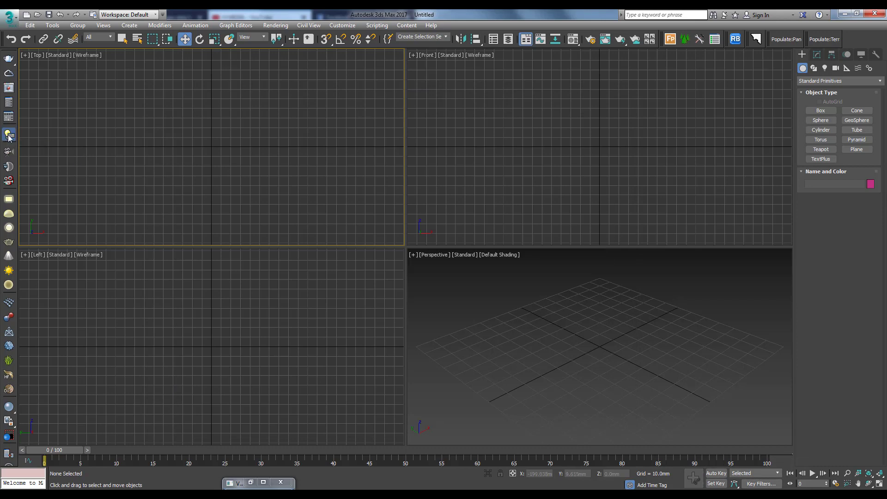
pyautogui.moveTo(273, 88); pyautogui.dragTo(233, 103)
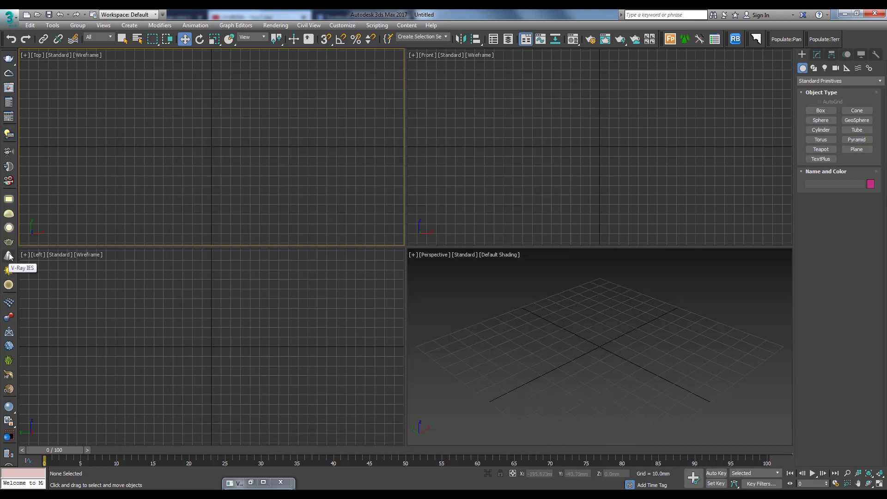
pyautogui.click(8, 200)
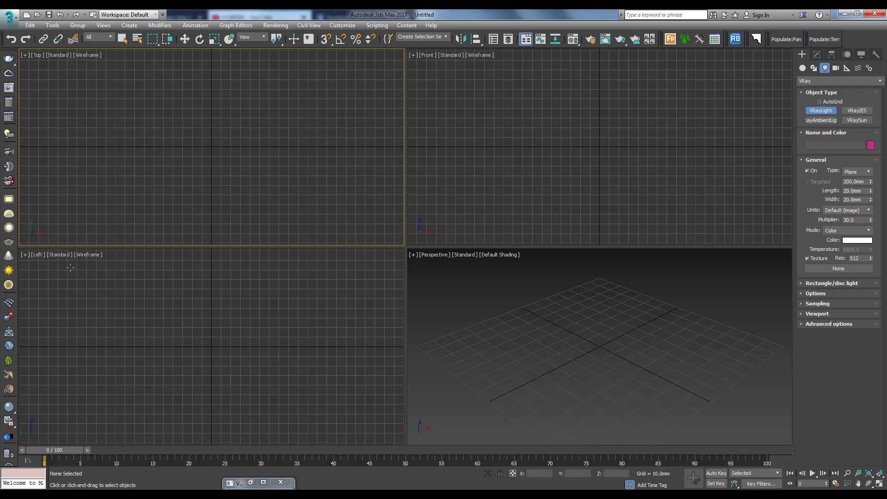
# Draw a rectangle spline about 10105 mm long and 16318 mm wide in the maximized Left view, resting on the ground line.
pyautogui.press('w')
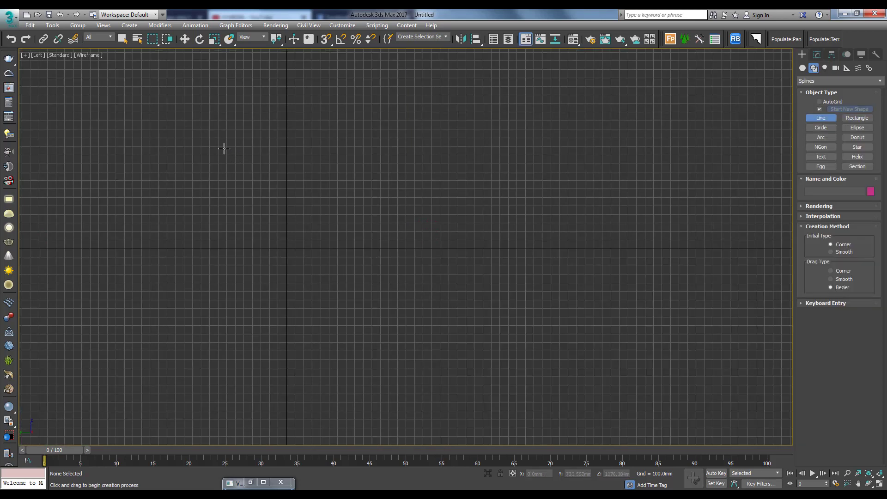
pyautogui.press('l')
pyautogui.click(857, 119)
pyautogui.scroll(-4, 263, 212)
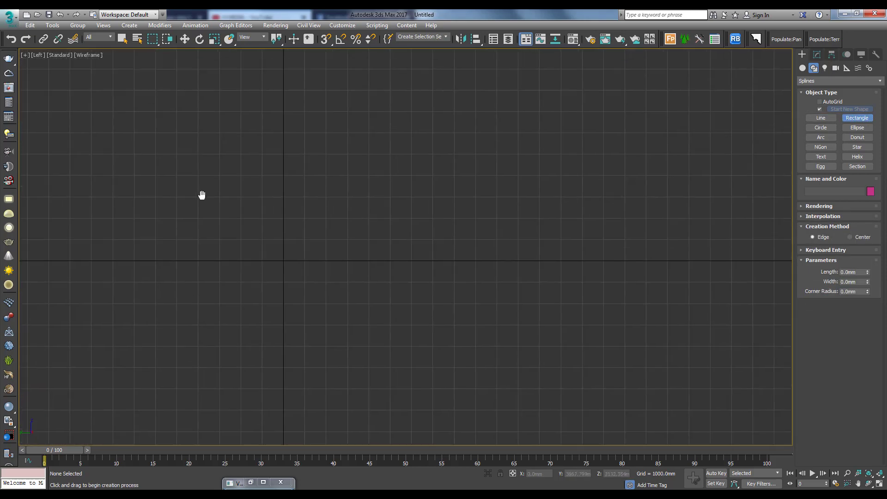
pyautogui.moveTo(116, 67); pyautogui.dragTo(186, 143)
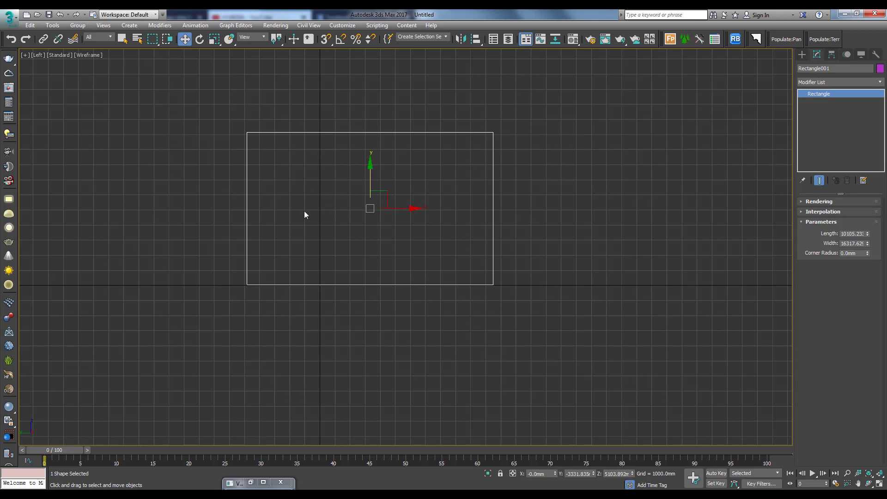
# Convert the rectangle to an editable spline and delete its upper and right-hand segments, keeping an L-shaped profile.
pyautogui.rightClick(304, 215)
pyautogui.moveTo(372, 317)
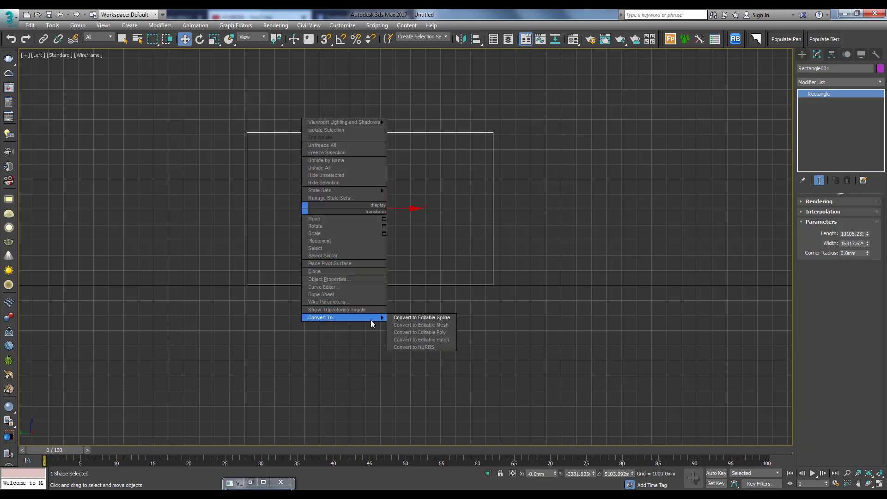
pyautogui.click(400, 319)
pyautogui.click(840, 236)
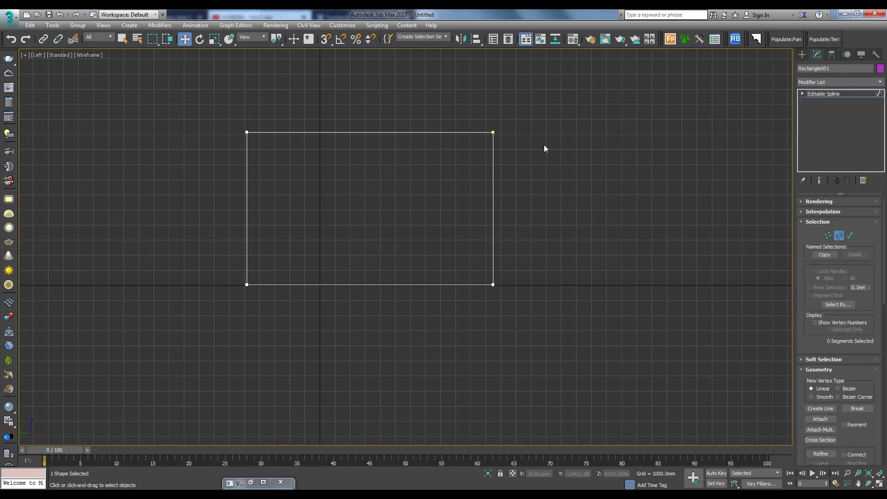
pyautogui.moveTo(544, 145); pyautogui.dragTo(458, 121)
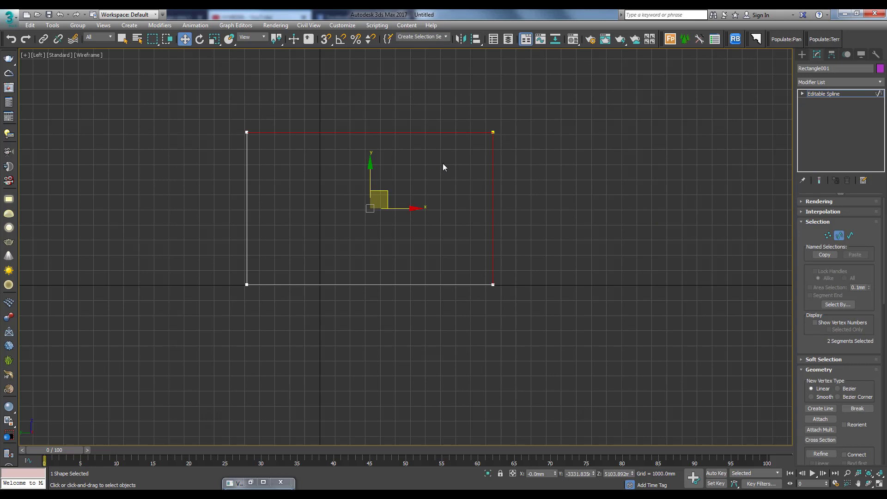
pyautogui.press('Delete')
# Fillet the corner vertex of the L-shaped spline into a broad, smooth curve.
pyautogui.press('1')
pyautogui.click(247, 284)
pyautogui.moveTo(273, 306); pyautogui.dragTo(276, 311)
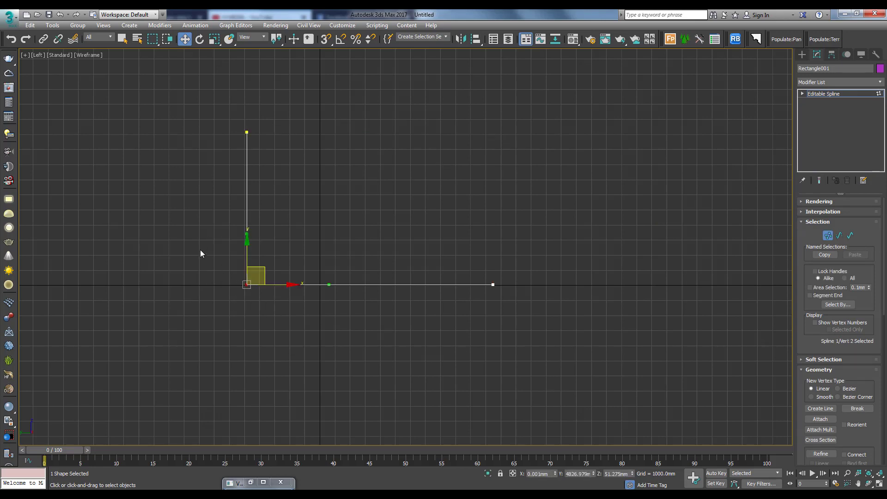
pyautogui.moveTo(200, 241); pyautogui.dragTo(276, 314)
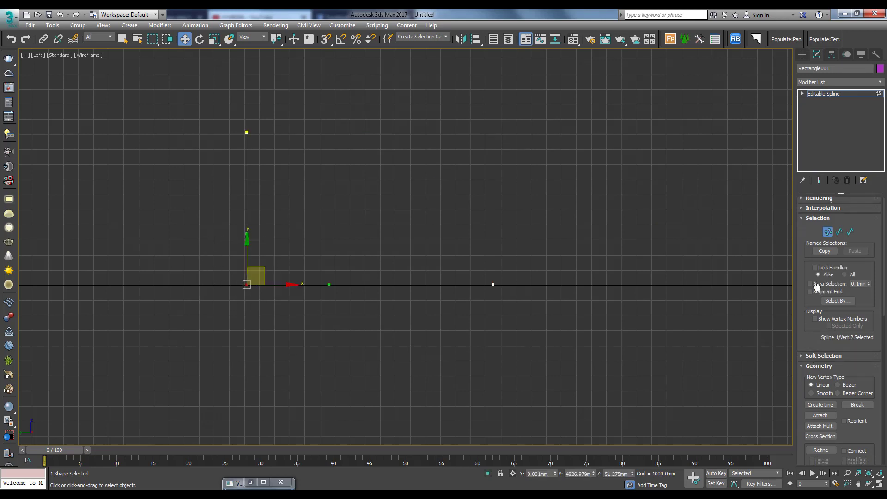
pyautogui.scroll(-3, 818, 295)
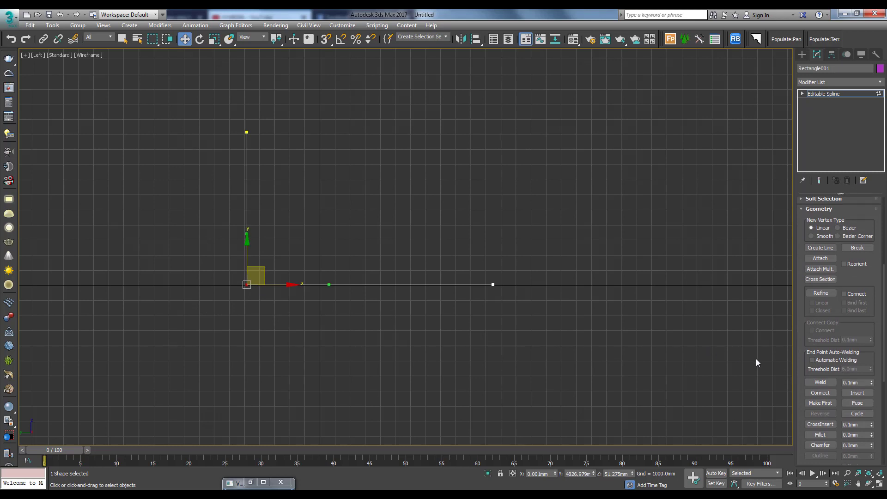
pyautogui.moveTo(170, 228); pyautogui.dragTo(279, 313)
pyautogui.scroll(-3, 798, 370)
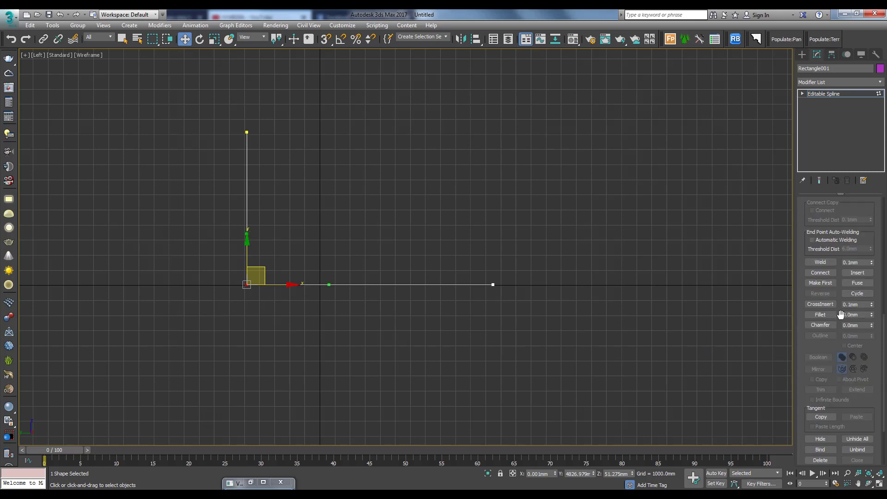
pyautogui.click(868, 296)
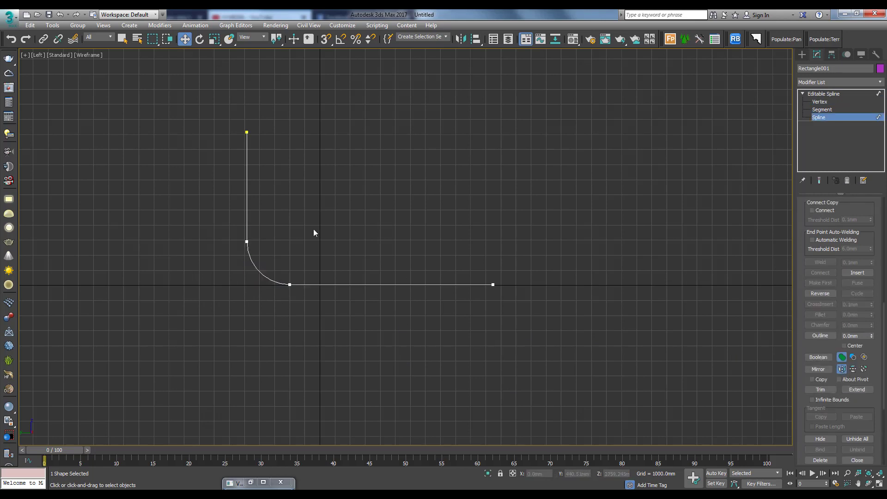
# Outline the whole filleted spline with a small inward offset to give the profile a thin thickness.
pyautogui.moveTo(313, 228); pyautogui.dragTo(384, 341)
pyautogui.moveTo(384, 341); pyautogui.dragTo(456, 357, button='middle')
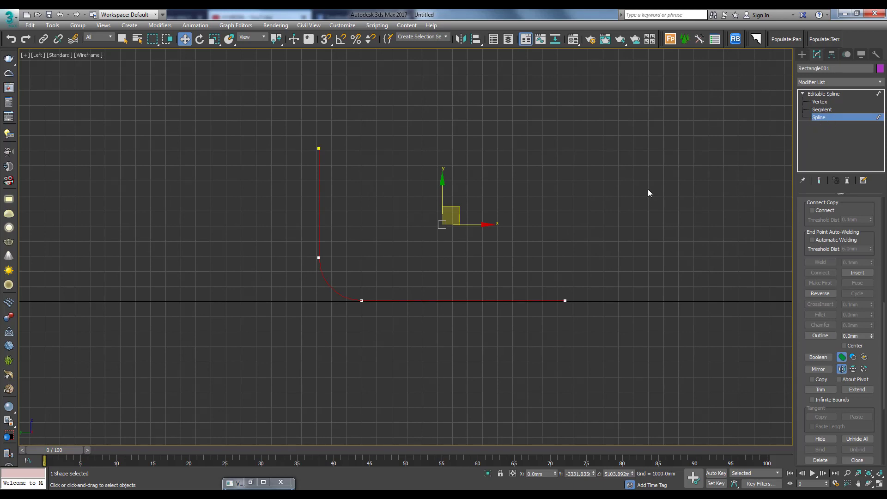
pyautogui.moveTo(469, 256); pyautogui.dragTo(425, 256, button='middle')
pyautogui.scroll(2, 467, 240)
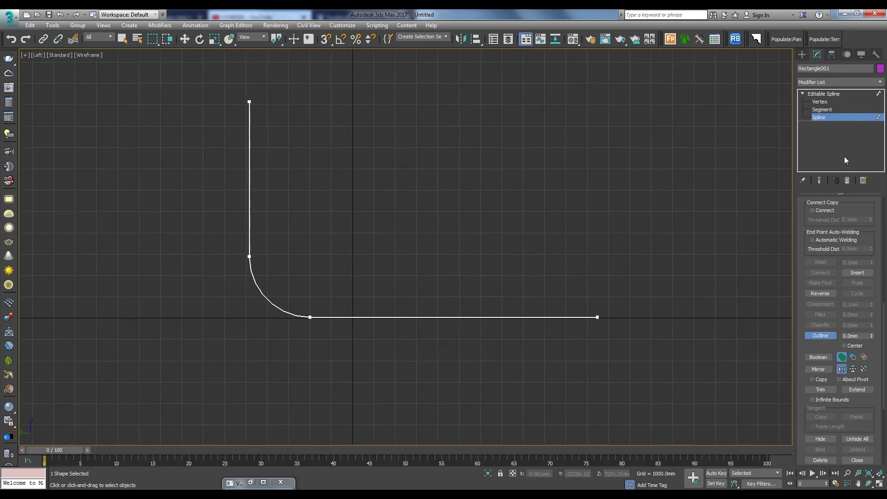
pyautogui.click(248, 279)
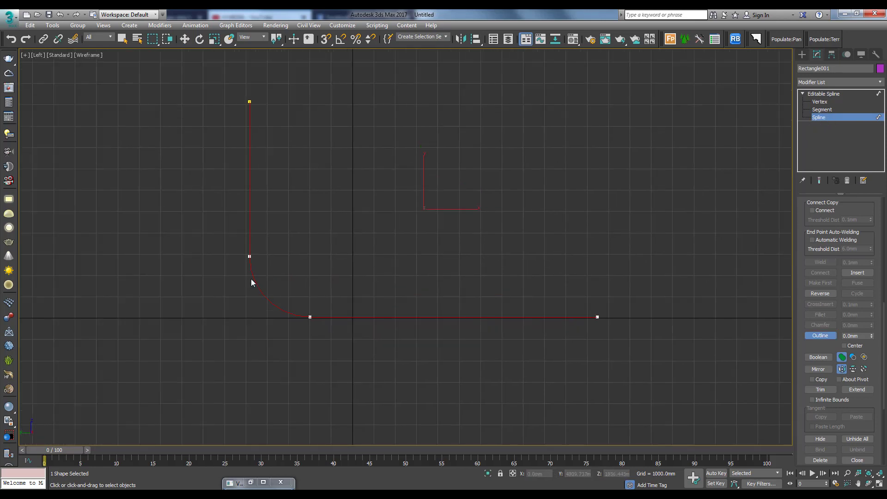
pyautogui.moveTo(255, 281); pyautogui.dragTo(259, 277)
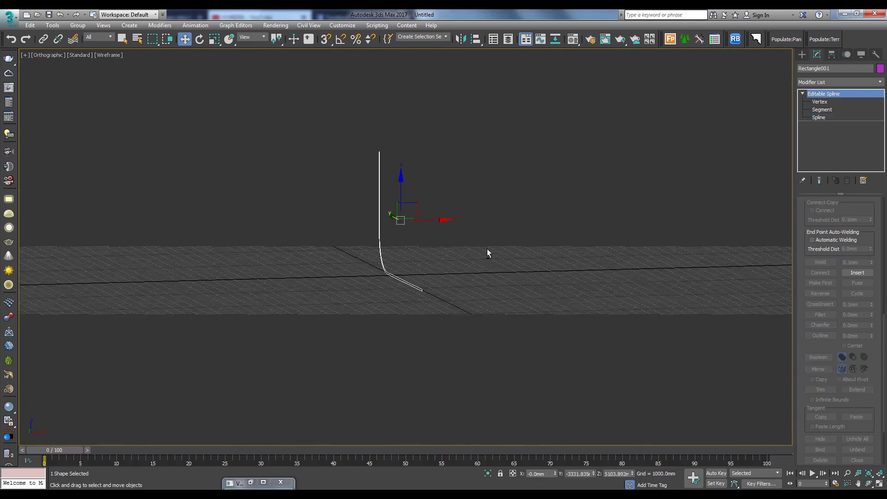
# Apply an Extrude modifier to the outlined profile and increase its amount to form a wide curved backdrop, checking it in Perspective.
pyautogui.scroll(5, 487, 251)
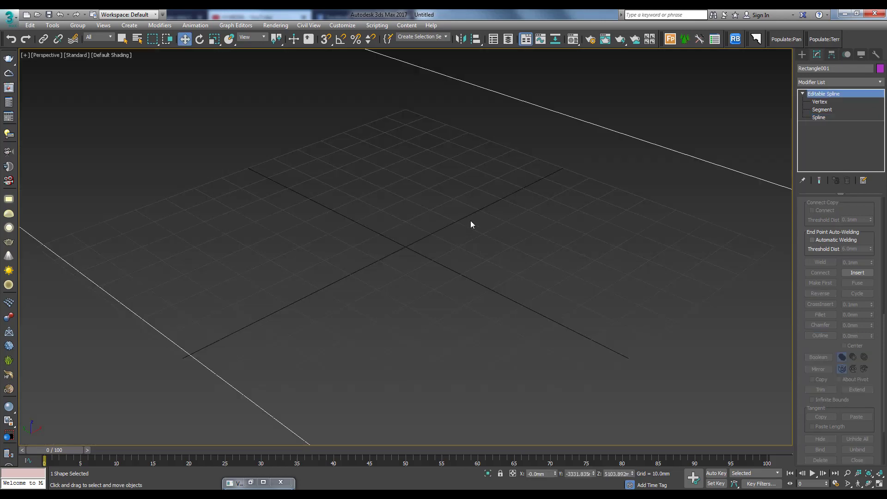
pyautogui.moveTo(472, 224); pyautogui.dragTo(434, 273, button='middle')
pyautogui.scroll(-5, 494, 240)
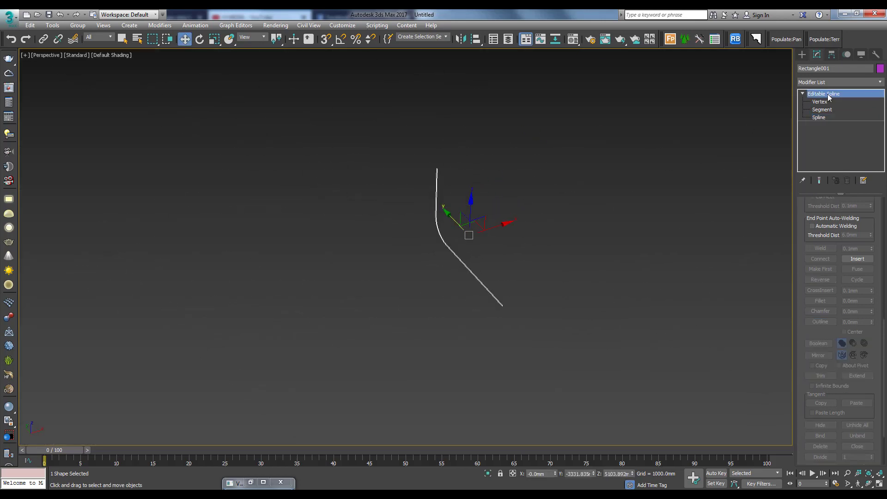
pyautogui.click(833, 81)
pyautogui.scroll(-1, 832, 120)
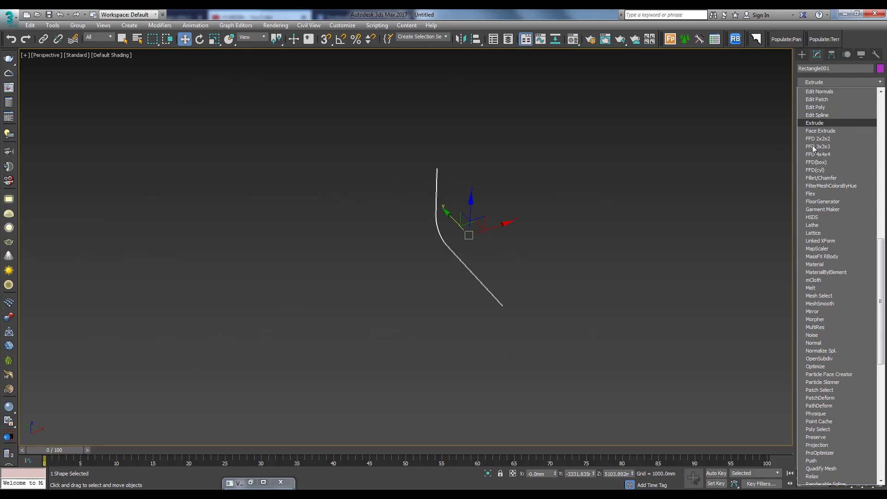
pyautogui.click(831, 128)
pyautogui.moveTo(865, 214); pyautogui.dragTo(276, 121)
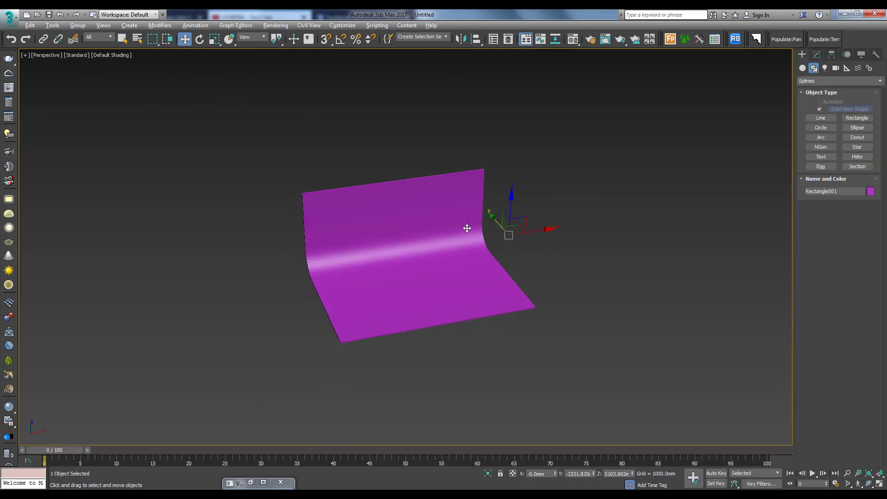
# Open the Material Editor and make the first VRayMtl sample, Material #1, the active material.
pyautogui.scroll(3, 413, 304)
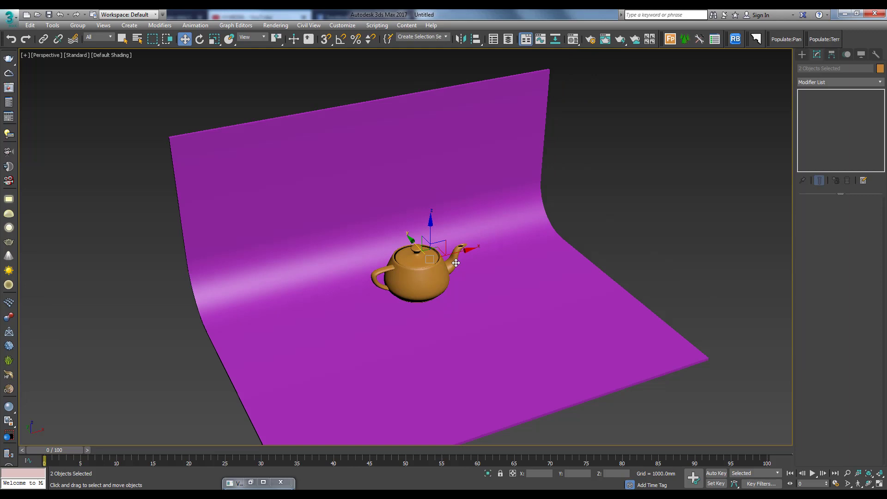
pyautogui.moveTo(611, 174); pyautogui.dragTo(348, 334)
pyautogui.click(571, 41)
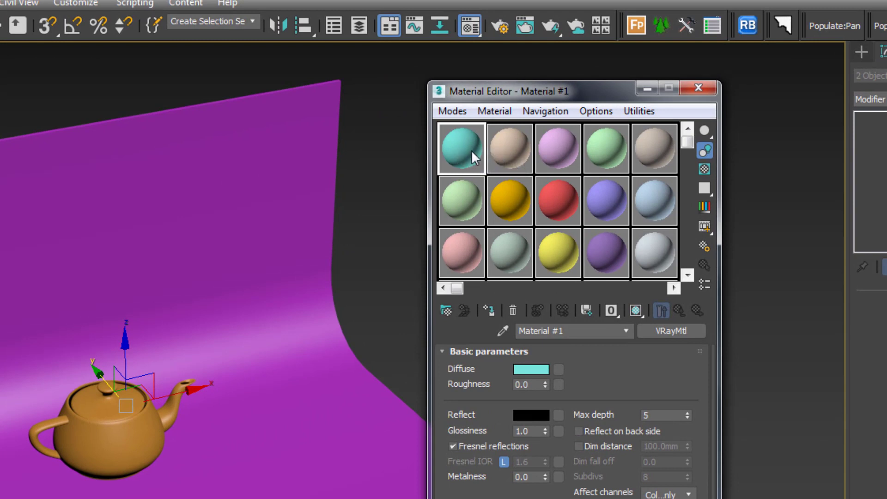
pyautogui.click(591, 148)
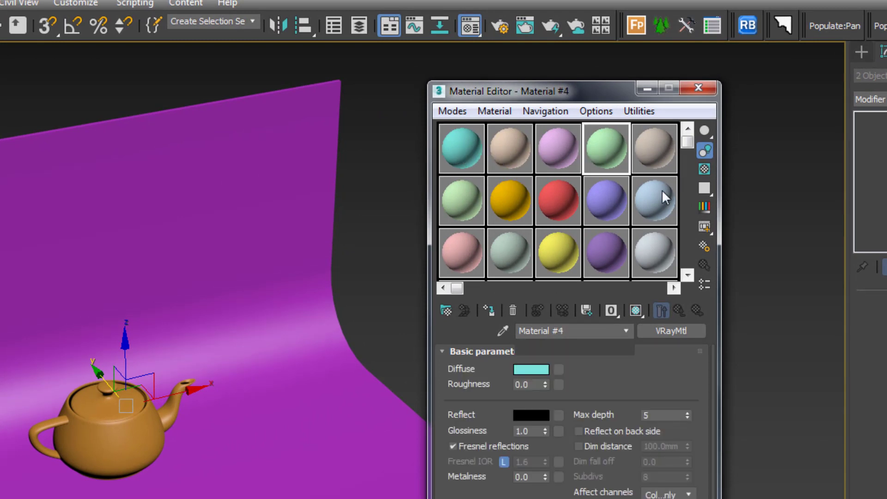
pyautogui.click(562, 157)
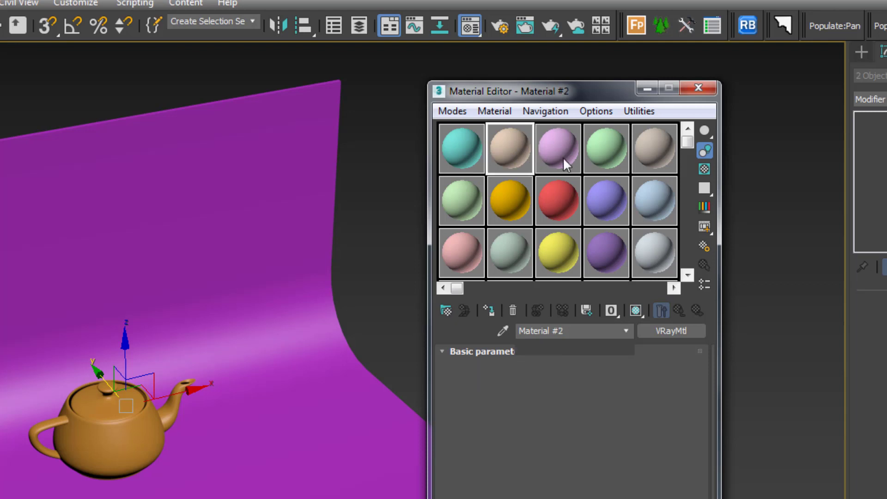
pyautogui.click(462, 153)
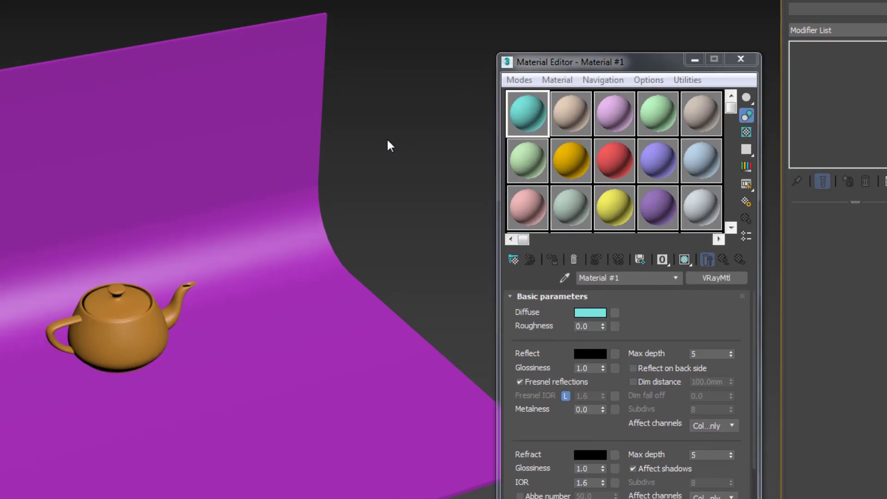
pyautogui.moveTo(557, 63); pyautogui.dragTo(519, 38)
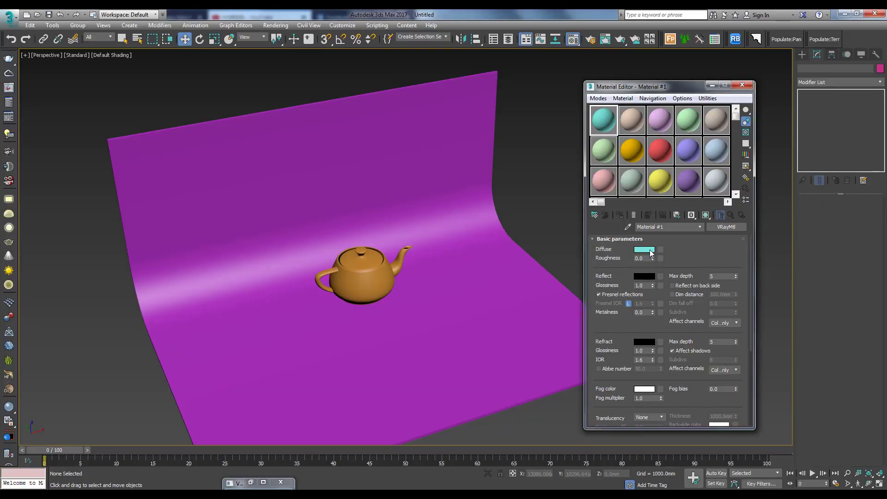
# Set Material #1's diffuse colour to neutral grey, RGB 127, 127, 127.
pyautogui.click(650, 249)
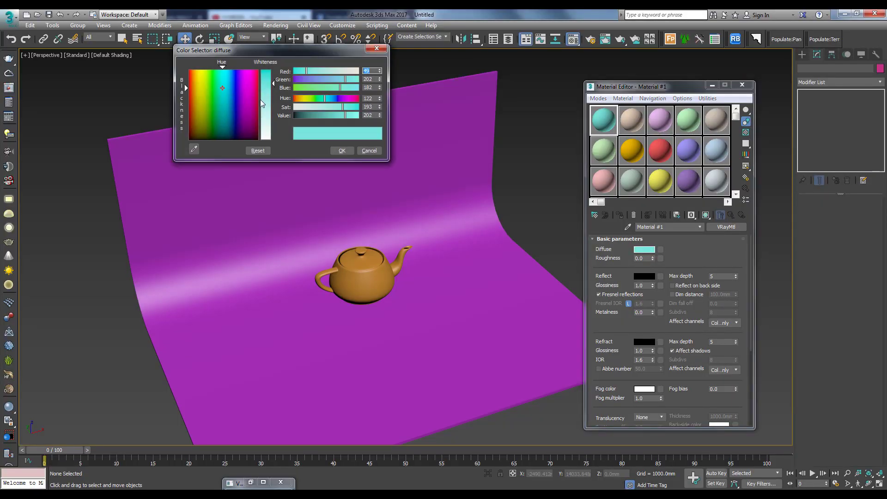
pyautogui.moveTo(252, 49); pyautogui.dragTo(198, 124)
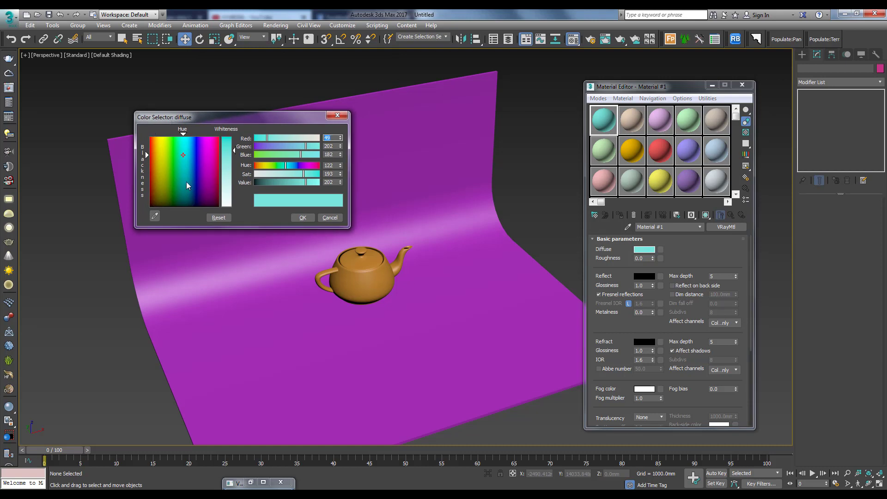
pyautogui.moveTo(169, 188); pyautogui.dragTo(149, 207)
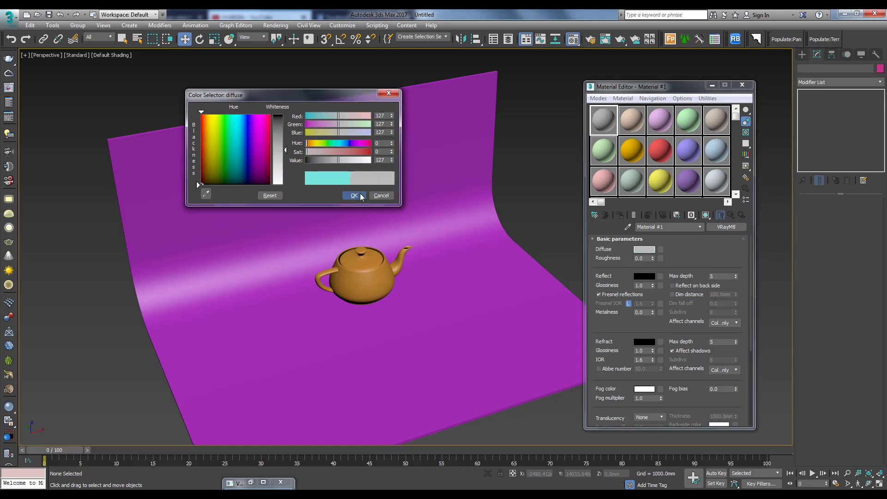
pyautogui.click(358, 195)
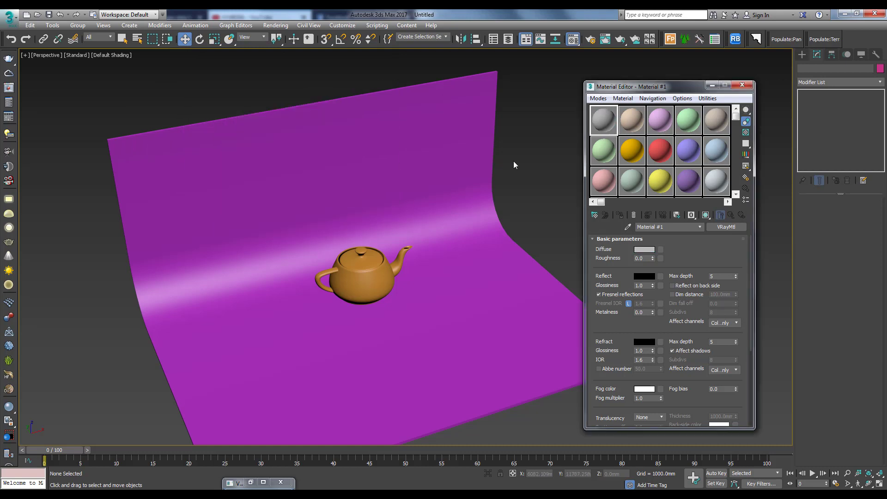
# Assign Material #1 to both the teapot and the curved backdrop, leaving nothing selected.
pyautogui.click(513, 160)
pyautogui.moveTo(511, 158); pyautogui.dragTo(306, 322)
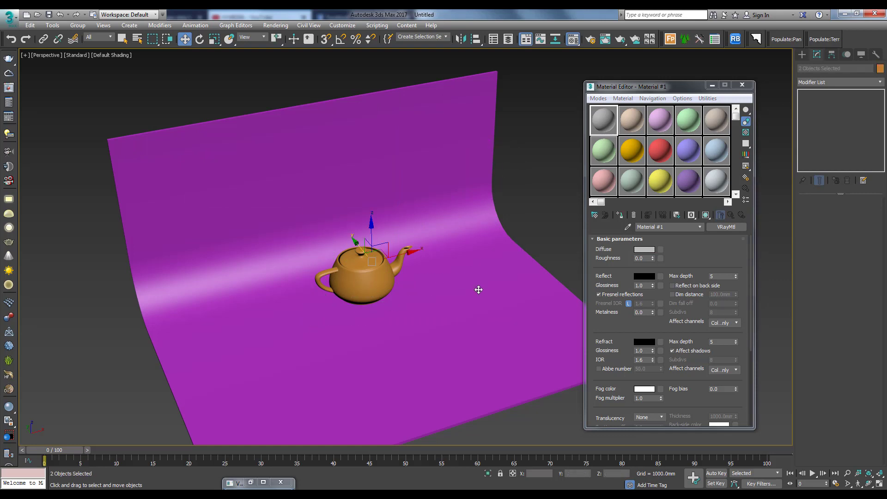
pyautogui.click(620, 218)
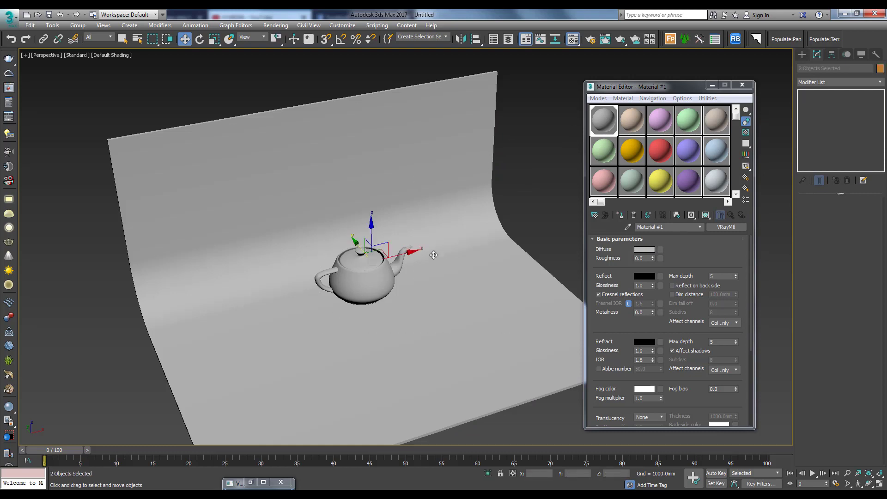
pyautogui.hotkey('ctrl', 'd')
# Try pale green and blue tints as the diffuse colour of Material #1.
pyautogui.click(646, 250)
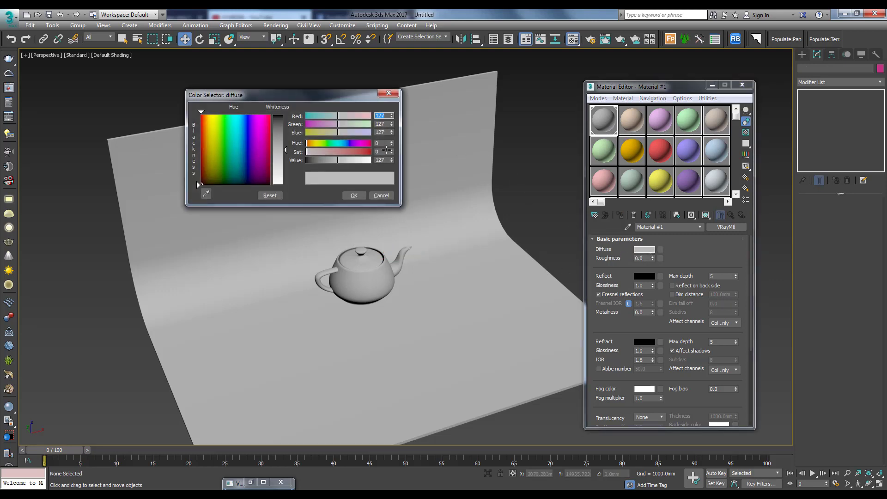
pyautogui.moveTo(213, 143)
pyautogui.mouseDown()
pyautogui.moveTo(234, 153)
pyautogui.moveTo(237, 140)
pyautogui.moveTo(230, 150)
pyautogui.mouseUp()
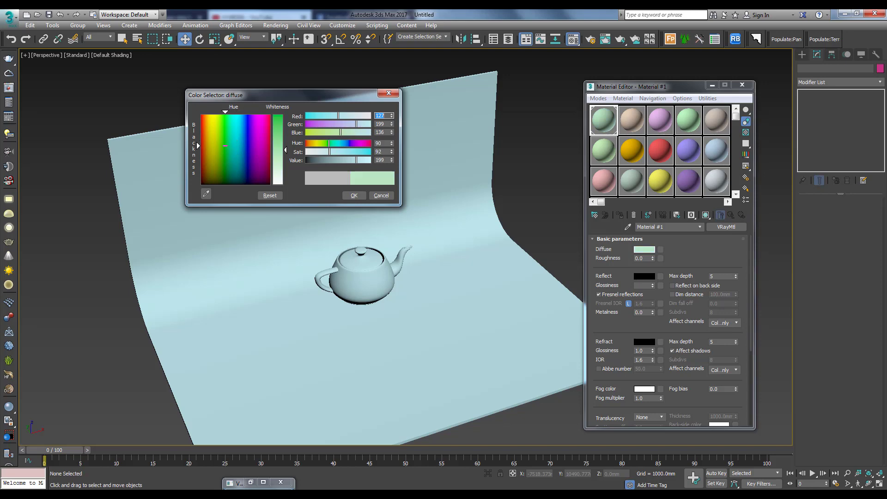
pyautogui.moveTo(230, 150); pyautogui.dragTo(230, 152)
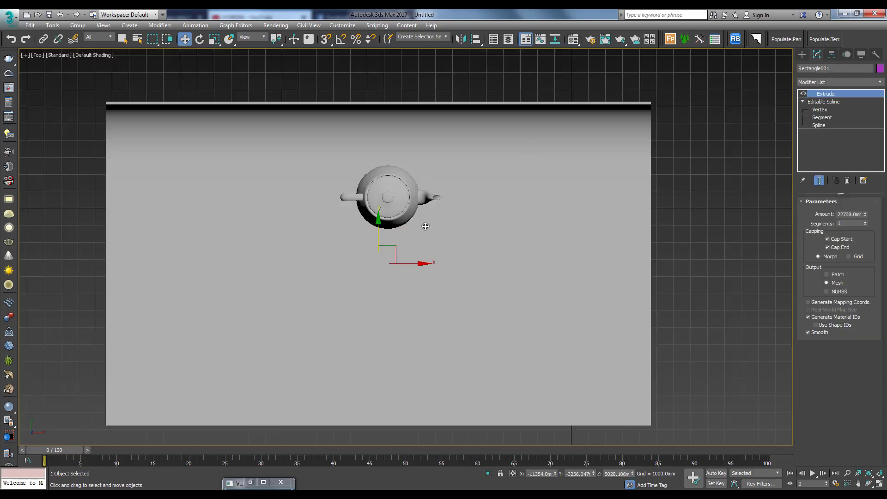
# Show the Top view in wireframe and create a rectangular VRayLight plane beside the teapot's spout.
pyautogui.press('F3')
pyautogui.click(453, 237)
pyautogui.moveTo(453, 237); pyautogui.dragTo(494, 223, button='middle')
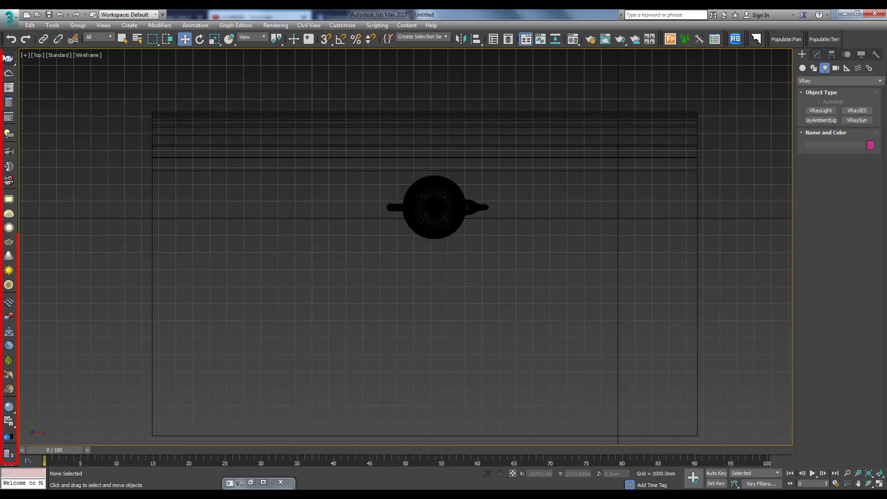
pyautogui.click(10, 200)
pyautogui.scroll(-3, 451, 191)
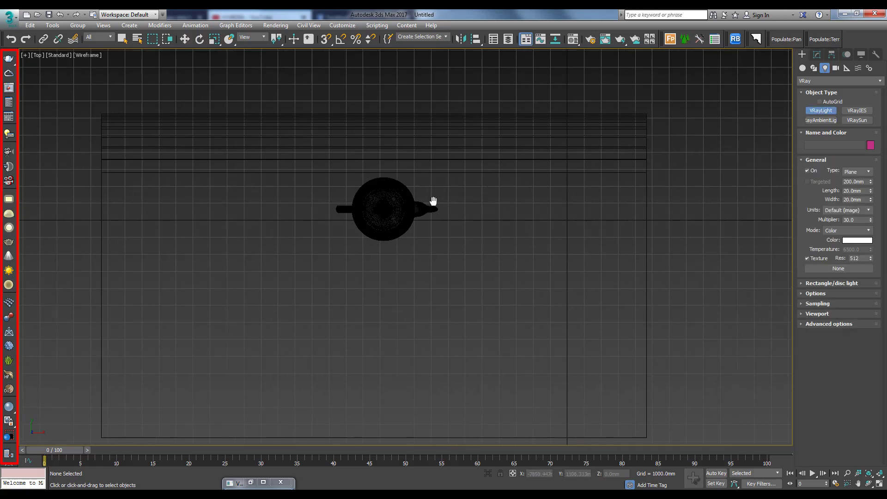
pyautogui.moveTo(416, 184); pyautogui.dragTo(481, 240)
pyautogui.press('w')
pyautogui.scroll(3, 362, 211)
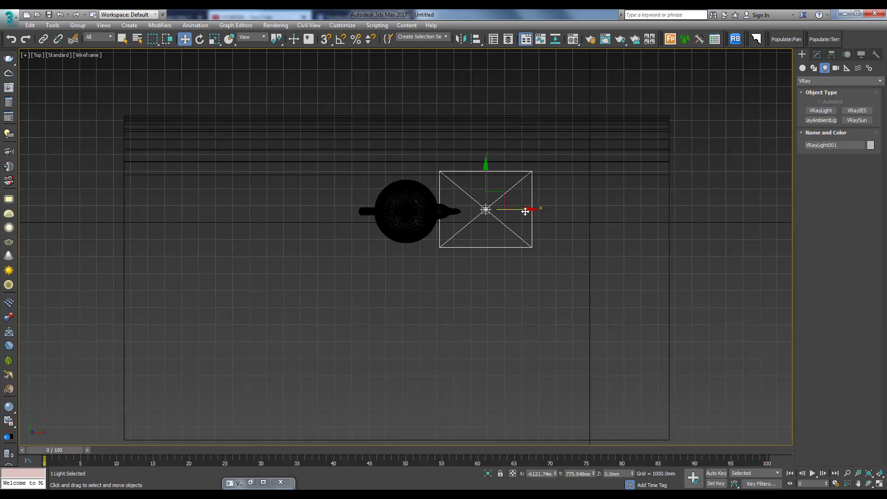
# Copy the plane light along X to the handle side of the teapot.
pyautogui.moveTo(482, 231); pyautogui.dragTo(452, 251, button='middle')
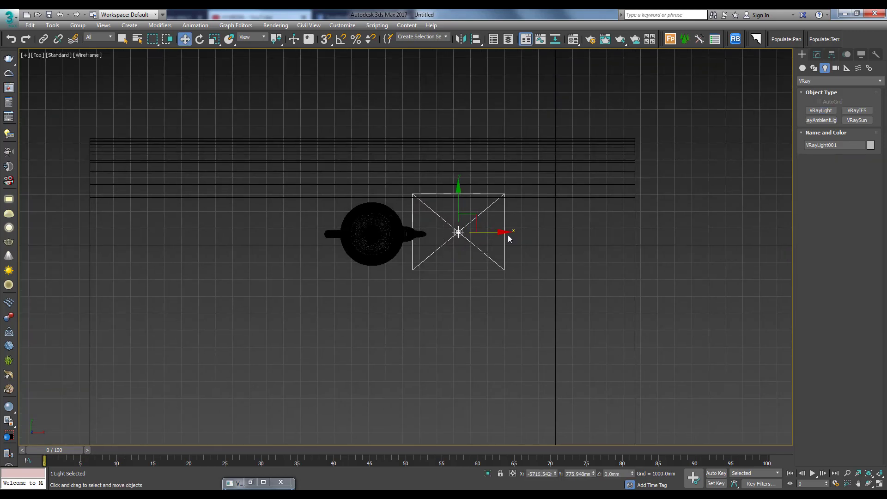
pyautogui.moveTo(491, 229)
pyautogui.mouseDown(button='middle')
pyautogui.moveTo(477, 212)
pyautogui.moveTo(489, 225)
pyautogui.mouseUp(button='middle')
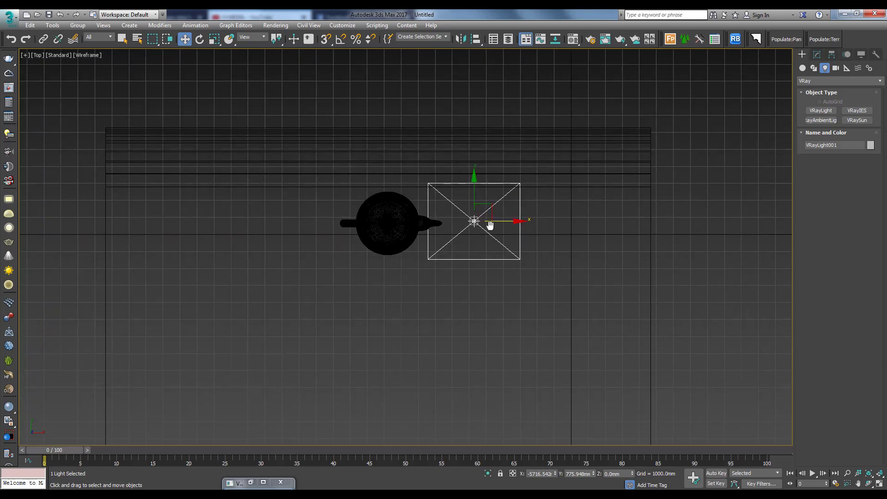
pyautogui.keyDown('shift'); pyautogui.moveTo(501, 221); pyautogui.dragTo(318, 239); pyautogui.keyUp('shift')
pyautogui.press('Return')
# Copy the light again to a centred position behind the teapot and increase that copy's length to about 14,674 mm.
pyautogui.moveTo(331, 223); pyautogui.dragTo(322, 245, button='middle')
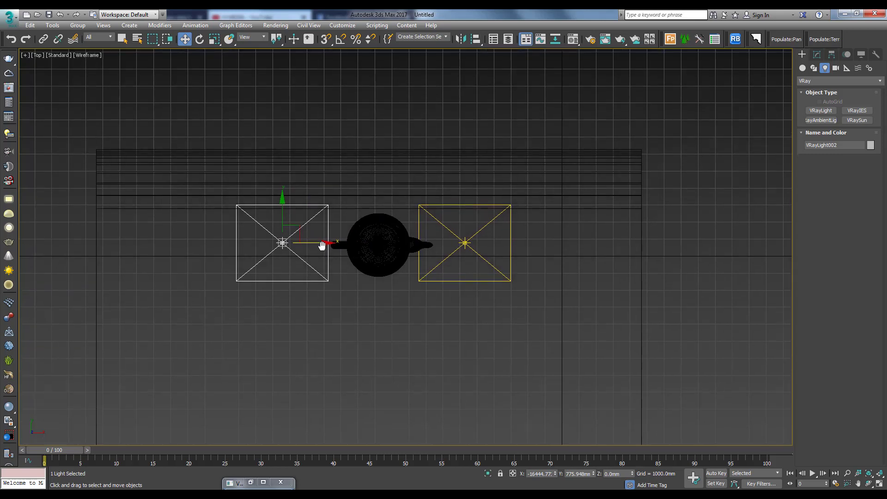
pyautogui.keyDown('shift'); pyautogui.moveTo(317, 272); pyautogui.dragTo(416, 187); pyautogui.keyUp('shift')
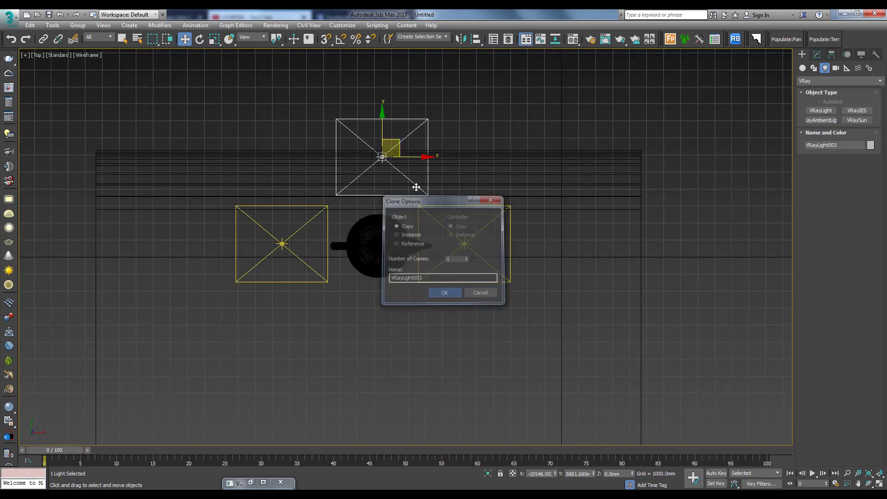
pyautogui.press('Return')
pyautogui.moveTo(415, 187); pyautogui.dragTo(412, 202, button='middle')
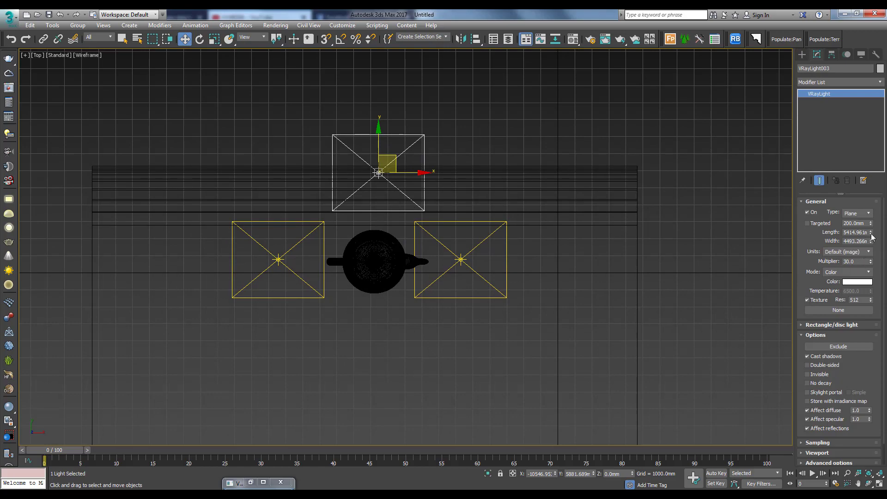
pyautogui.moveTo(872, 235); pyautogui.dragTo(871, 208)
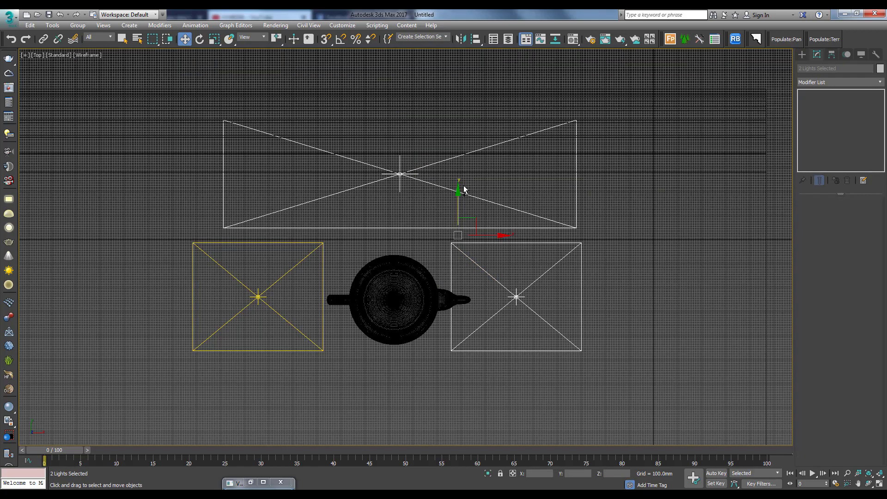
# Raise all three lights together above the teapot, to a height of about 7028 mm.
pyautogui.moveTo(465, 190); pyautogui.dragTo(325, 268, button='middle')
pyautogui.press('f')
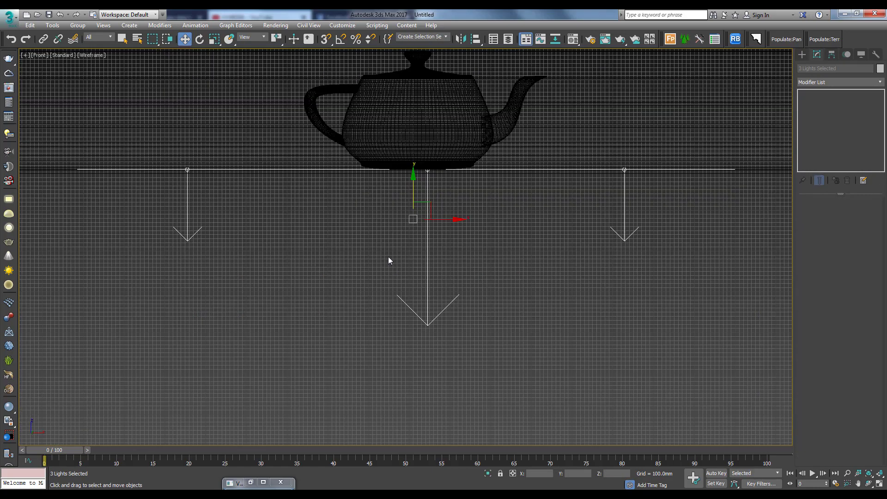
pyautogui.scroll(-5, 389, 257)
pyautogui.moveTo(407, 280); pyautogui.dragTo(425, 175)
pyautogui.press('t')
# Rename the light on the spout side Primary Light and the light on the handle side Secondary Light.
pyautogui.click(468, 280)
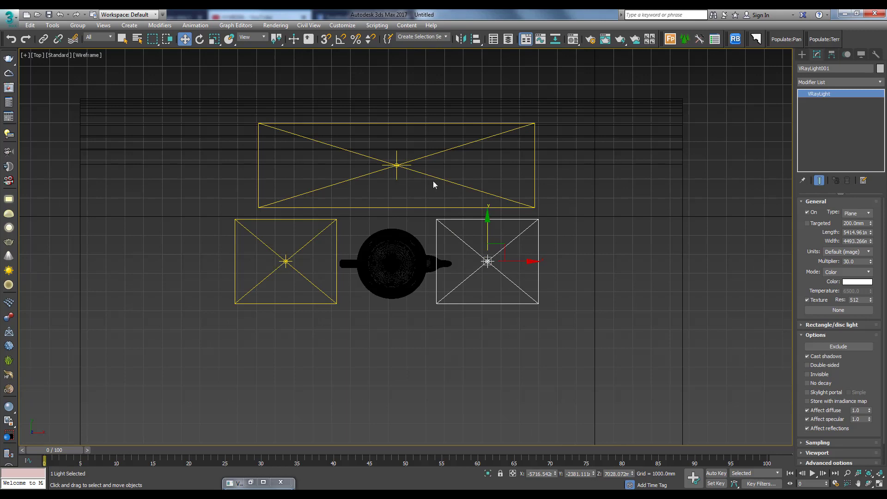
pyautogui.click(396, 165)
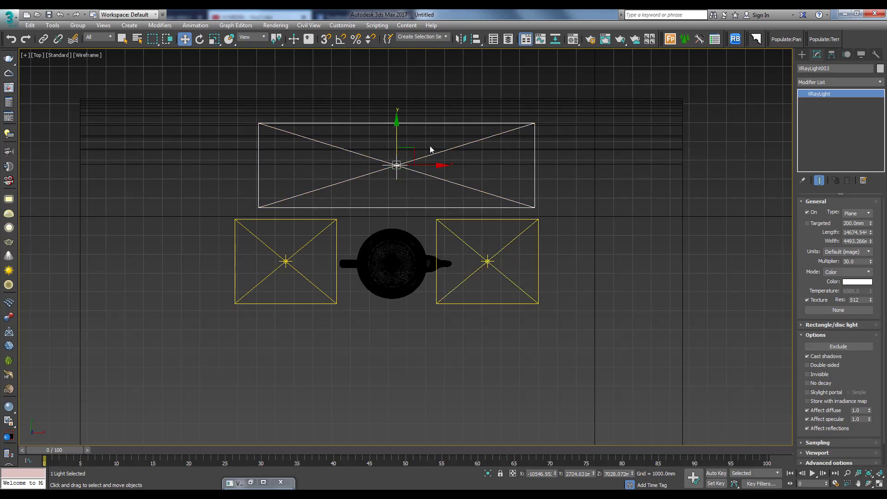
pyautogui.click(512, 280)
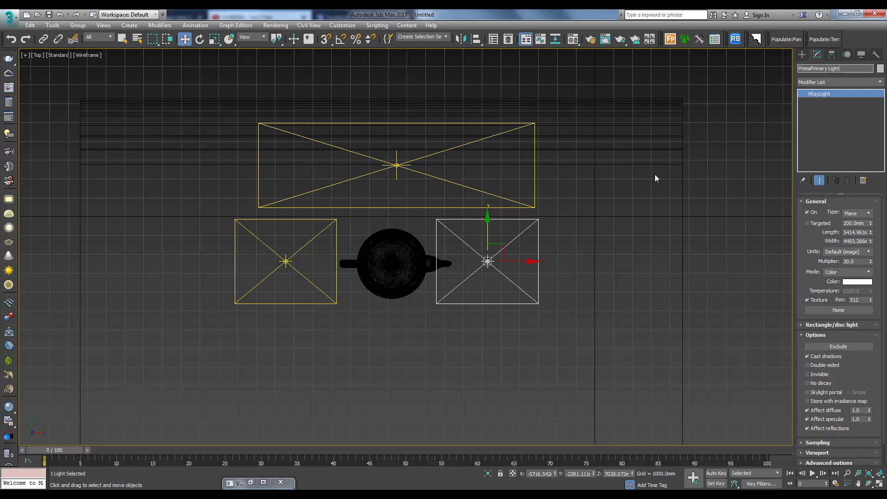
pyautogui.moveTo(849, 69); pyautogui.dragTo(770, 82)
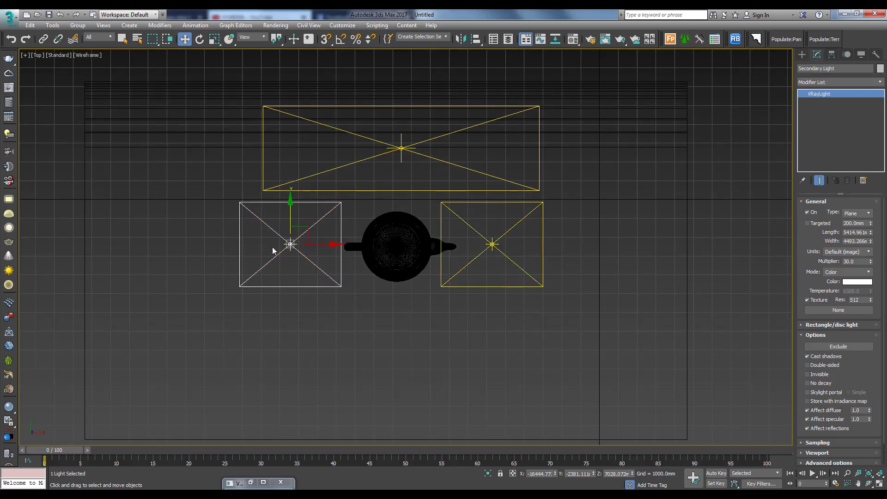
pyautogui.moveTo(840, 66); pyautogui.dragTo(745, 76)
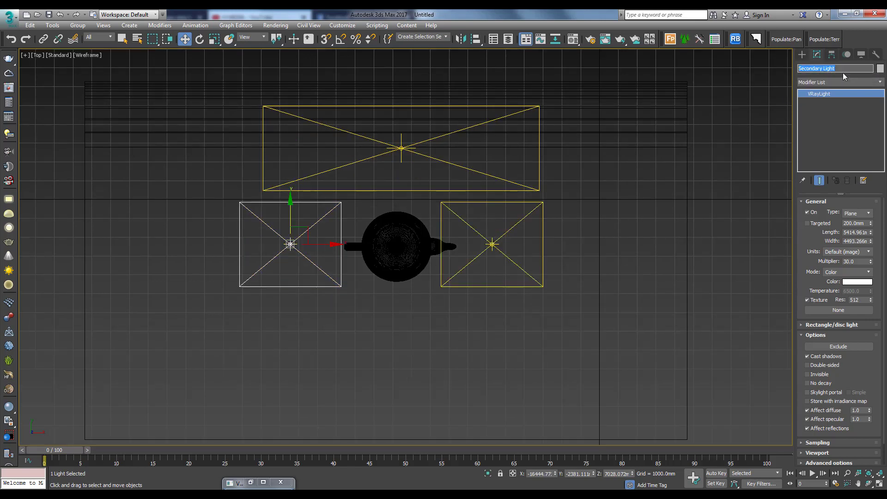
# Rename the long light behind the teapot Fill Light.
pyautogui.click(404, 174)
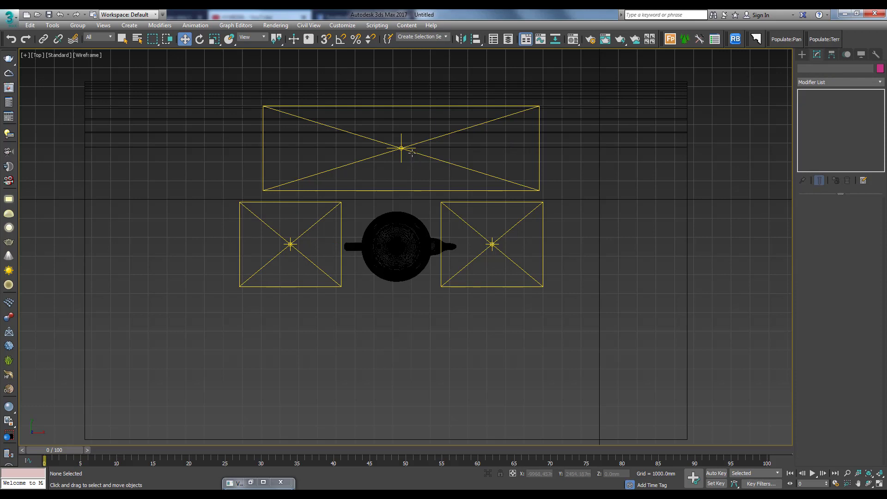
pyautogui.click(412, 152)
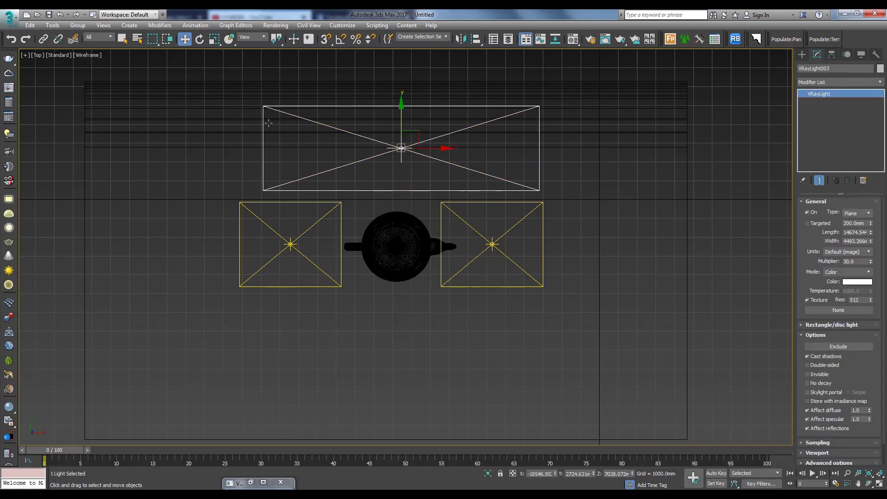
pyautogui.click(827, 69)
pyautogui.press('BackSpace')
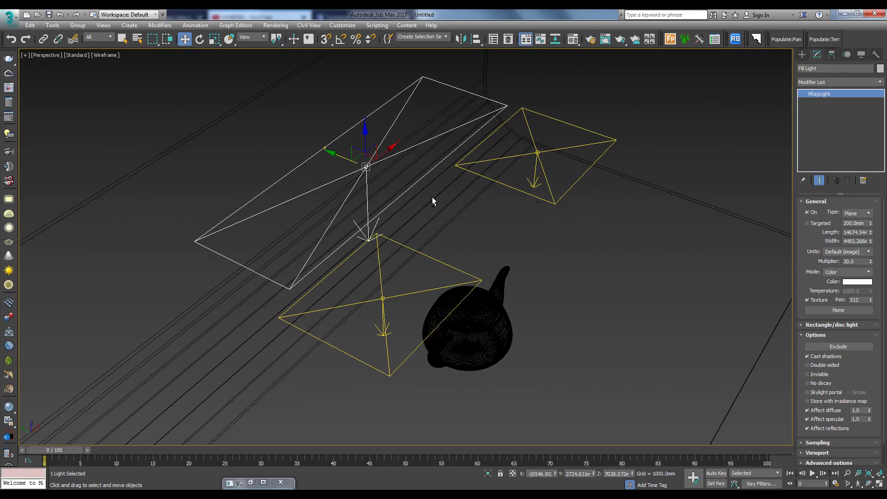
# Rotate the Fill Light so that it tilts towards the backdrop's back wall.
pyautogui.press('e')
pyautogui.moveTo(390, 146); pyautogui.dragTo(412, 188)
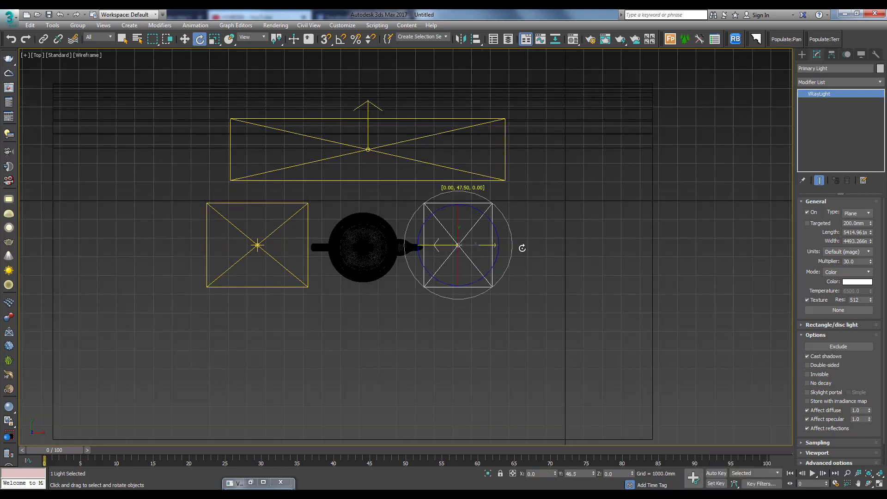
# Angle the Primary and Secondary Lights inwards at the teapot, with the Secondary Light at about -51 degrees on Y.
pyautogui.moveTo(521, 245); pyautogui.dragTo(532, 247)
pyautogui.click(255, 248)
pyautogui.press('f')
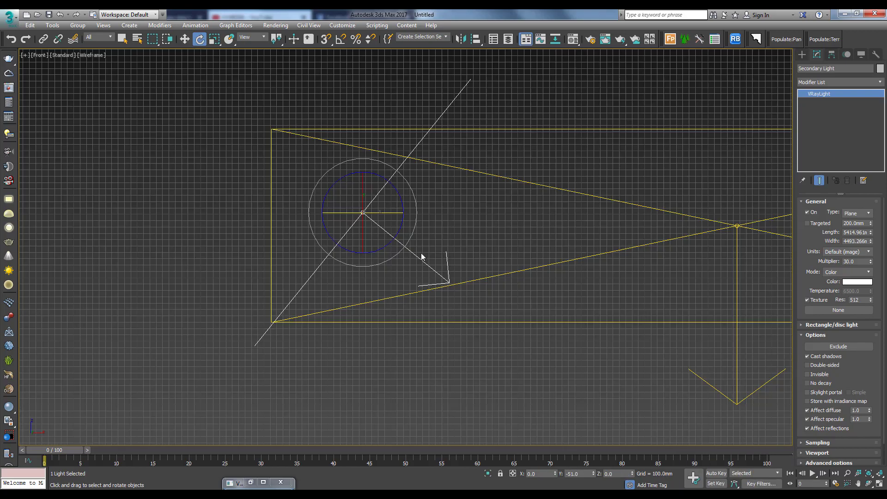
# Deselect the light and inspect the studio setup around the teapot in a shaded perspective view.
pyautogui.press('w')
pyautogui.click(500, 281)
pyautogui.press('F3')
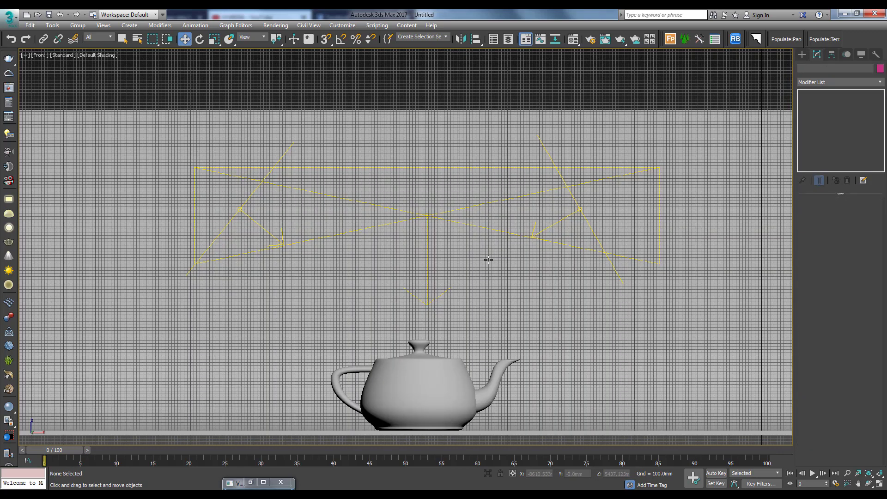
pyautogui.press('p')
pyautogui.scroll(-5, 465, 245)
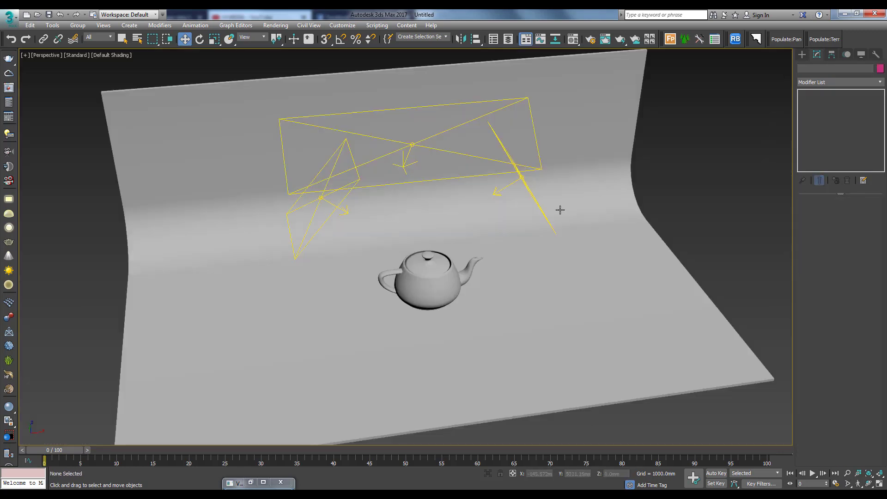
pyautogui.keyDown('alt'); pyautogui.moveTo(512, 209); pyautogui.dragTo(498, 212, button='middle'); pyautogui.keyUp('alt')
pyautogui.scroll(5, 498, 213)
pyautogui.keyDown('alt'); pyautogui.moveTo(454, 243); pyautogui.dragTo(398, 212, button='middle'); pyautogui.keyUp('alt')
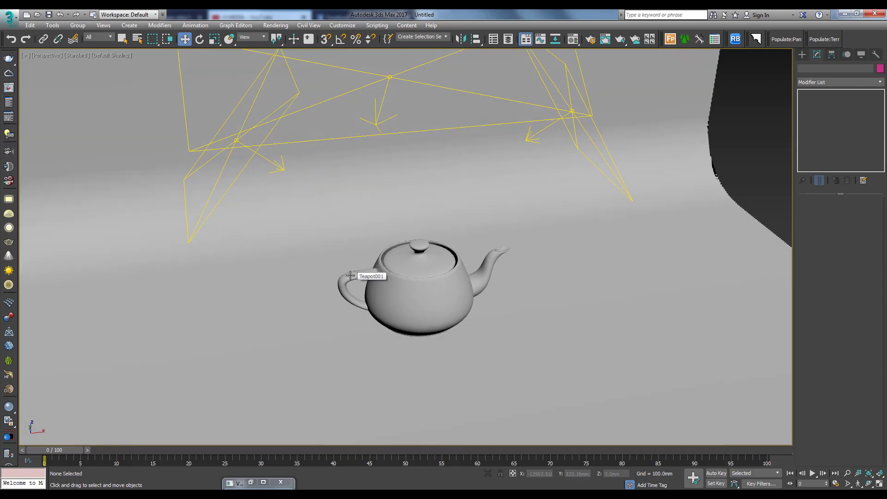
# Create a physical camera from a perspective view framed closely on the whole teapot, and centre the teapot in its frame.
pyautogui.press('z')
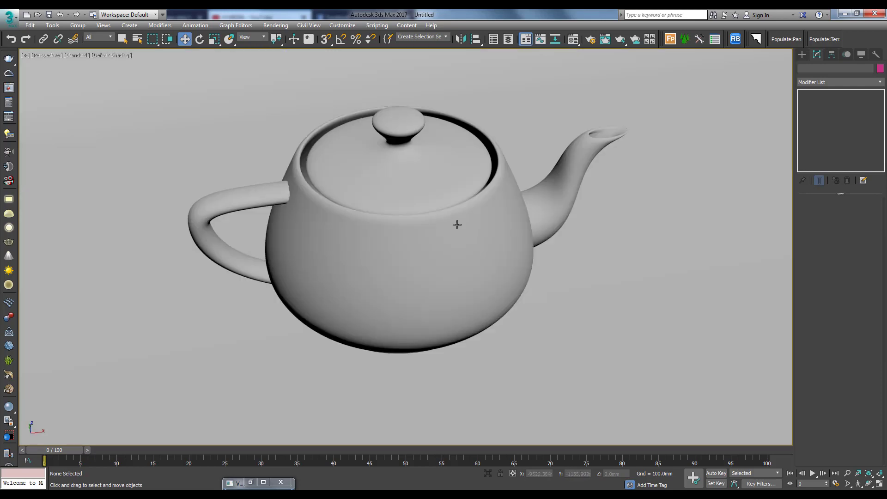
pyautogui.scroll(-2, 454, 221)
pyautogui.keyDown('alt'); pyautogui.moveTo(453, 221); pyautogui.dragTo(488, 226, button='middle'); pyautogui.keyUp('alt')
pyautogui.scroll(-1, 457, 218)
pyautogui.scroll(4, 457, 218)
pyautogui.scroll(2, 449, 230)
pyautogui.scroll(-1, 443, 227)
pyautogui.scroll(-2, 488, 225)
pyautogui.hotkey('ctrl', 'c')
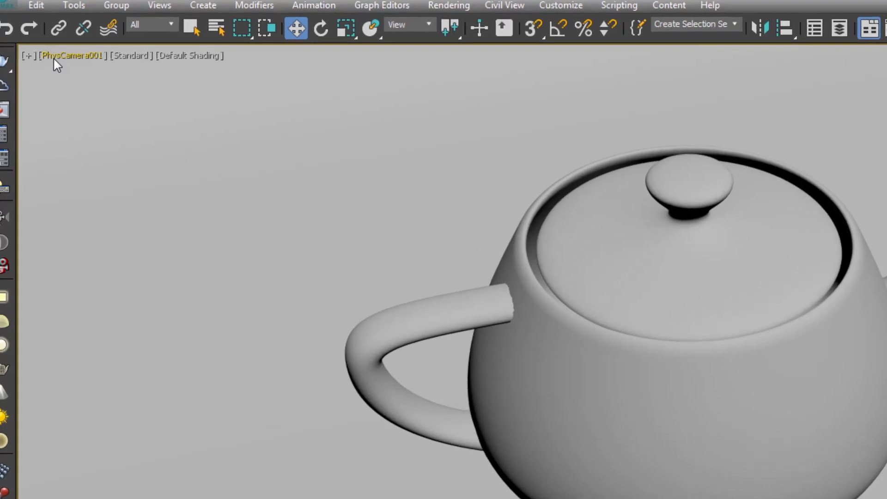
pyautogui.moveTo(666, 404); pyautogui.dragTo(667, 410, button='middle')
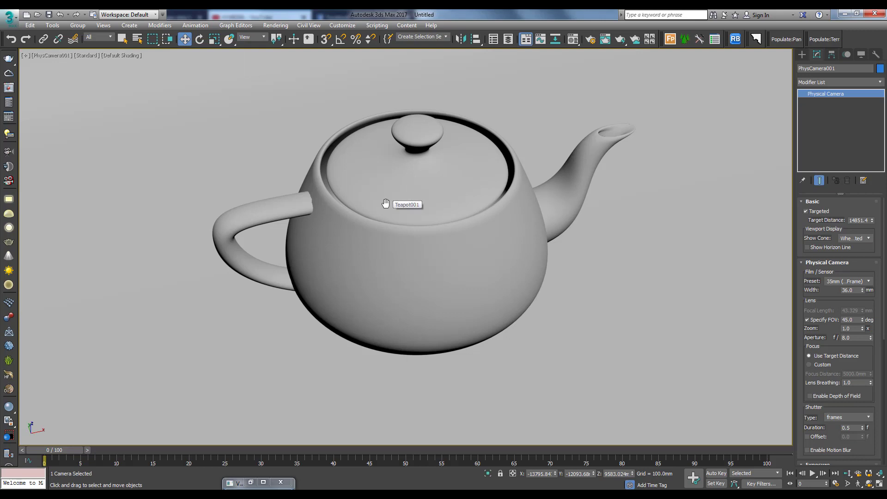
pyautogui.moveTo(377, 222); pyautogui.dragTo(363, 221, button='middle')
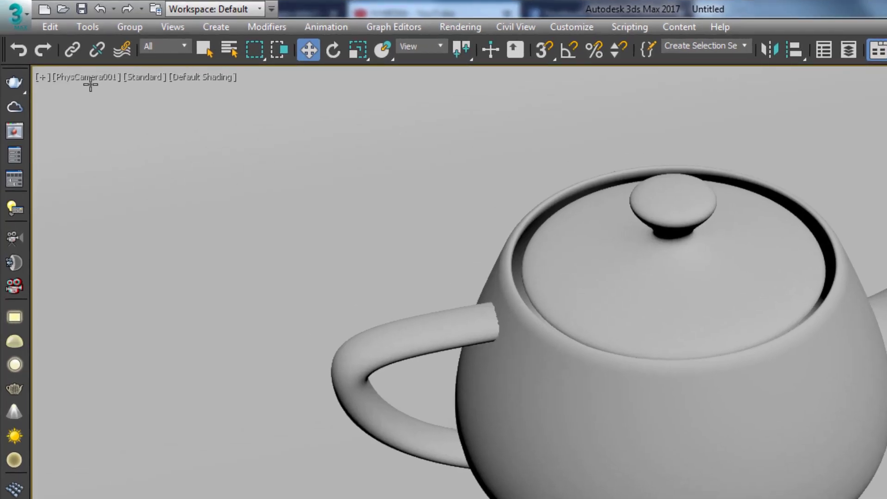
# Select the current view's camera and set its shutter type to 1 / seconds with a duration of 1/50 s.
pyautogui.click(53, 55)
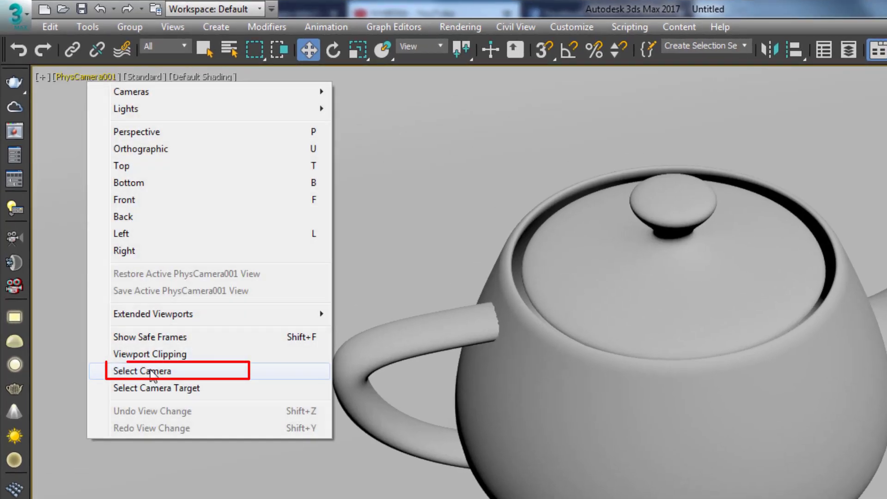
pyautogui.click(152, 371)
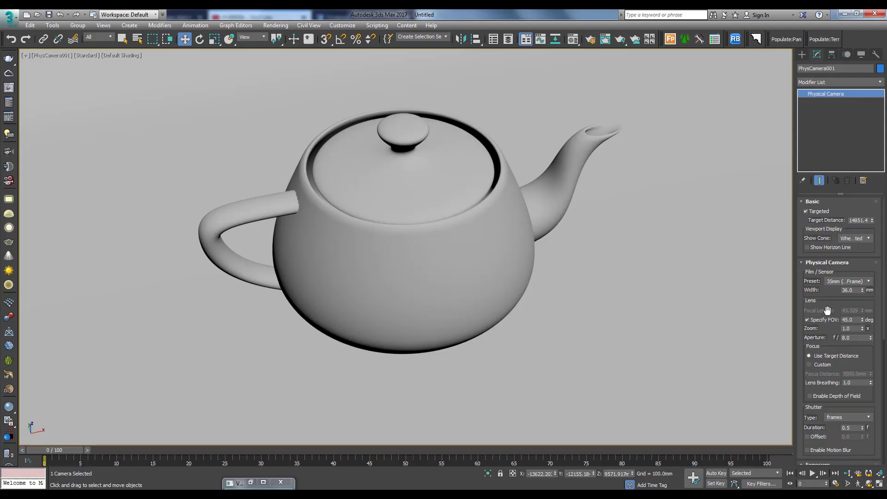
pyautogui.scroll(-1, 825, 307)
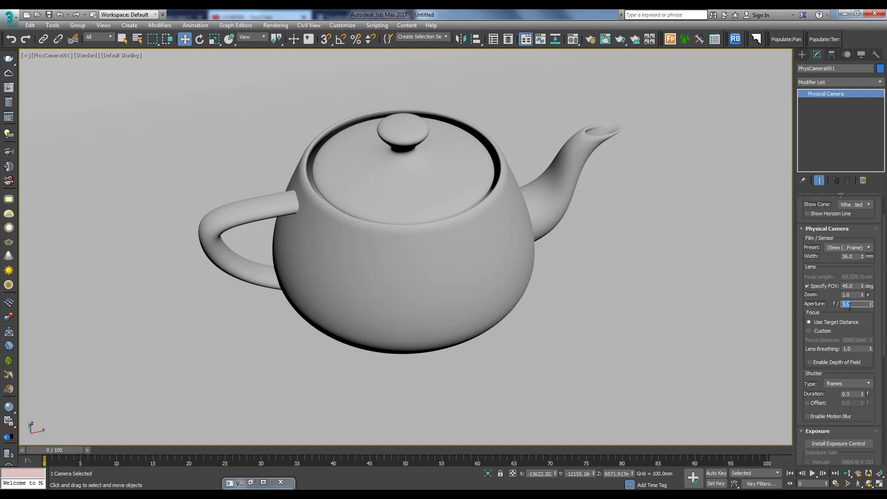
pyautogui.scroll(-1, 810, 293)
pyautogui.scroll(-1, 810, 294)
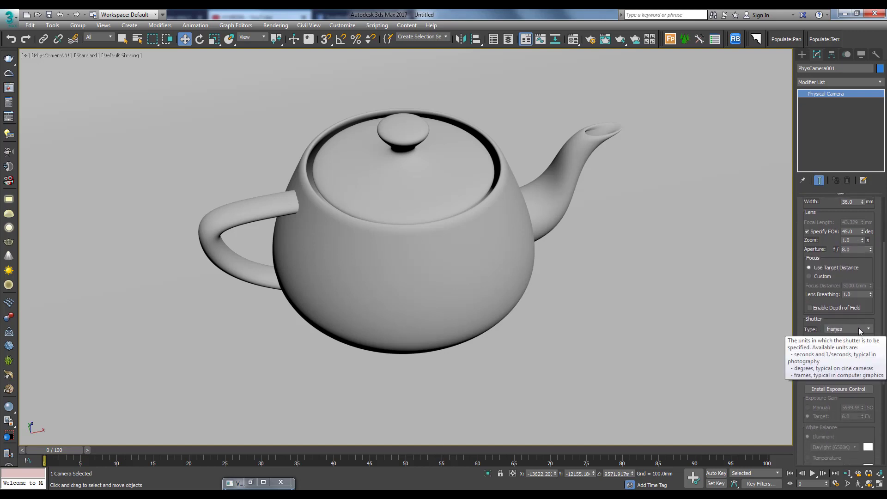
pyautogui.click(858, 329)
pyautogui.click(842, 338)
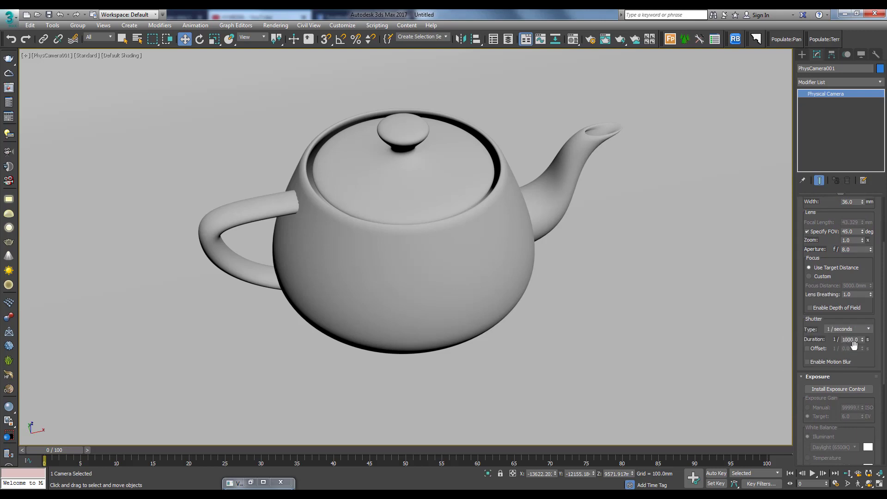
pyautogui.scroll(-1, 819, 340)
pyautogui.doubleClick(852, 309)
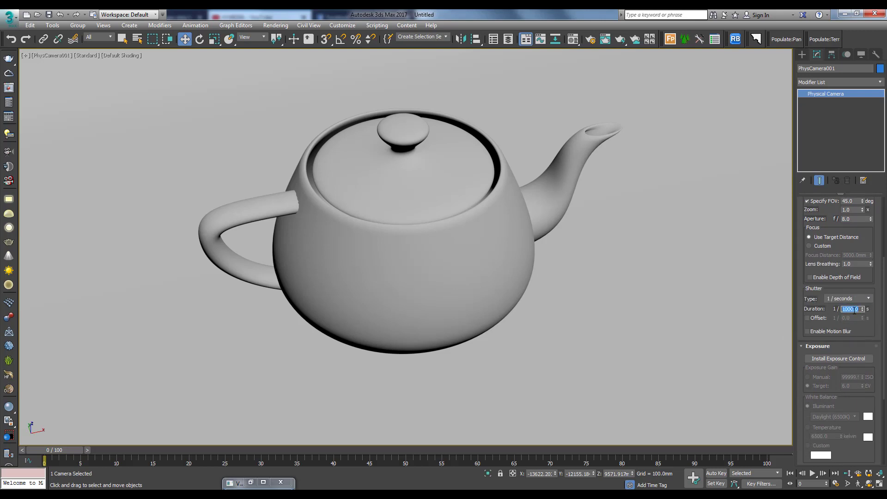
pyautogui.write('5')
pyautogui.moveTo(802, 316); pyautogui.dragTo(800, 301)
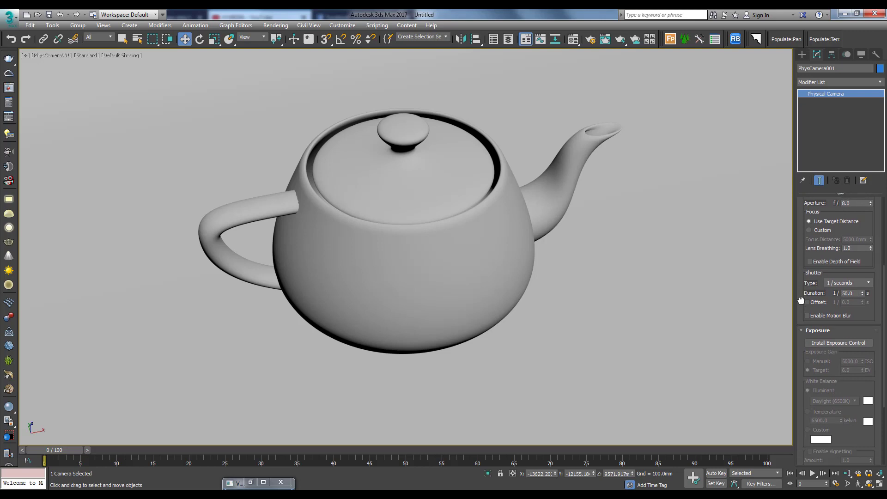
# Install exposure control for the camera and set its manual exposure gain to 100 ISO.
pyautogui.click(847, 342)
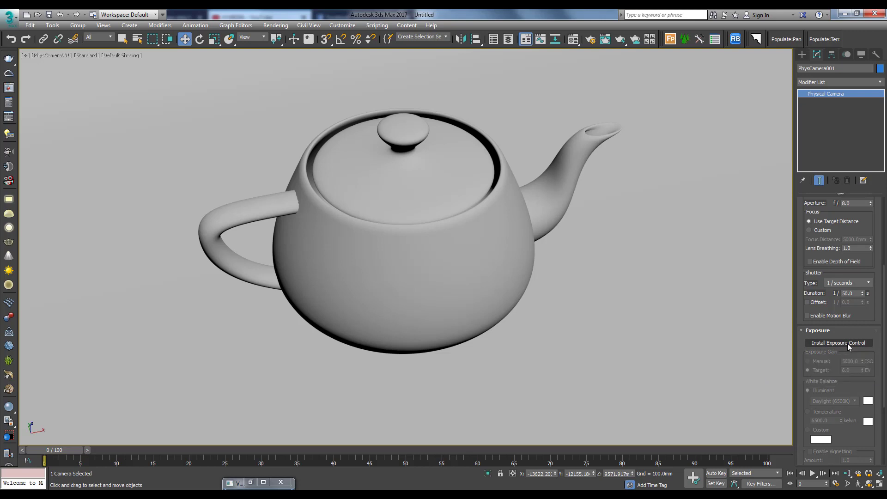
pyautogui.click(813, 362)
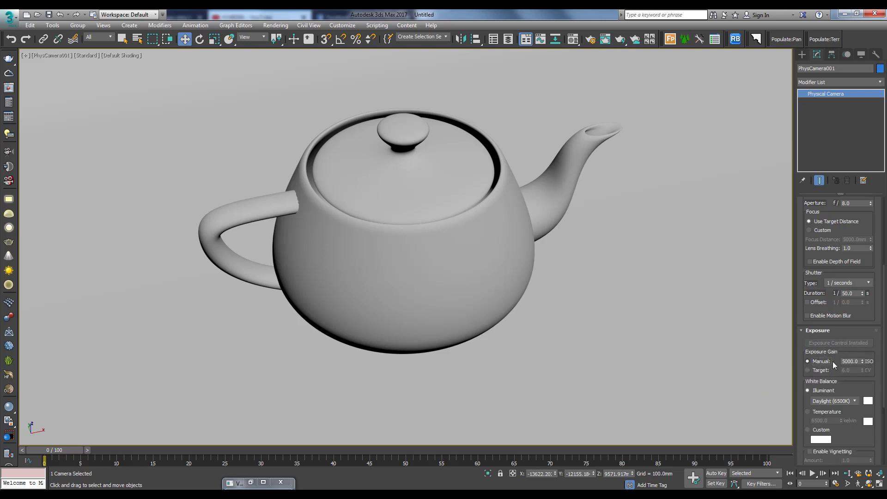
pyautogui.click(852, 362)
pyautogui.write('100')
pyautogui.moveTo(801, 337); pyautogui.dragTo(802, 345)
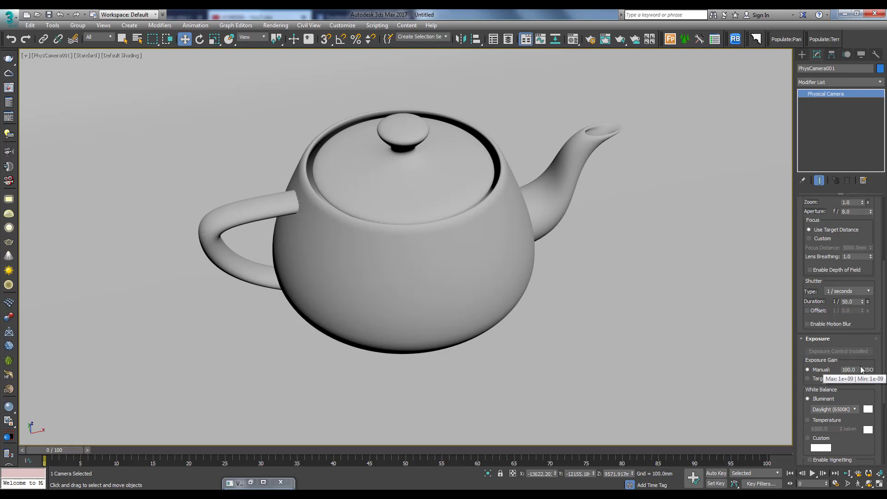
# Create a second physical camera from a wider, higher perspective view of the teapot.
pyautogui.moveTo(542, 301); pyautogui.dragTo(541, 299, button='middle')
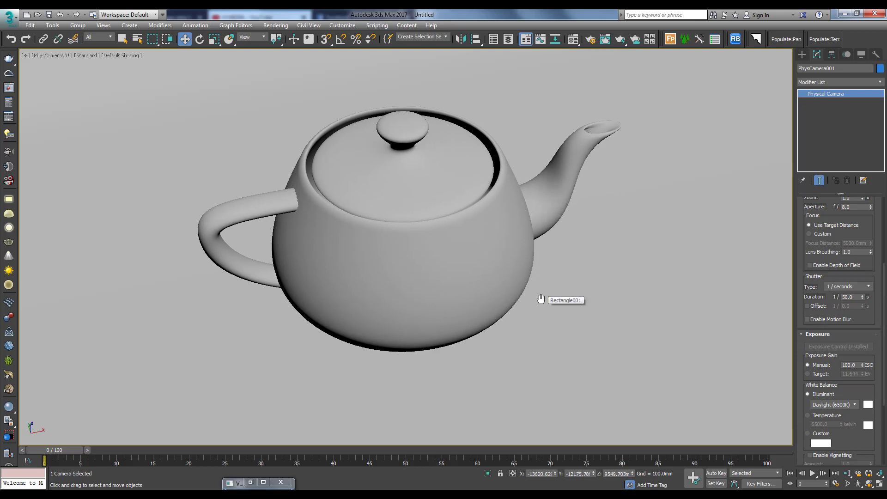
pyautogui.press('p')
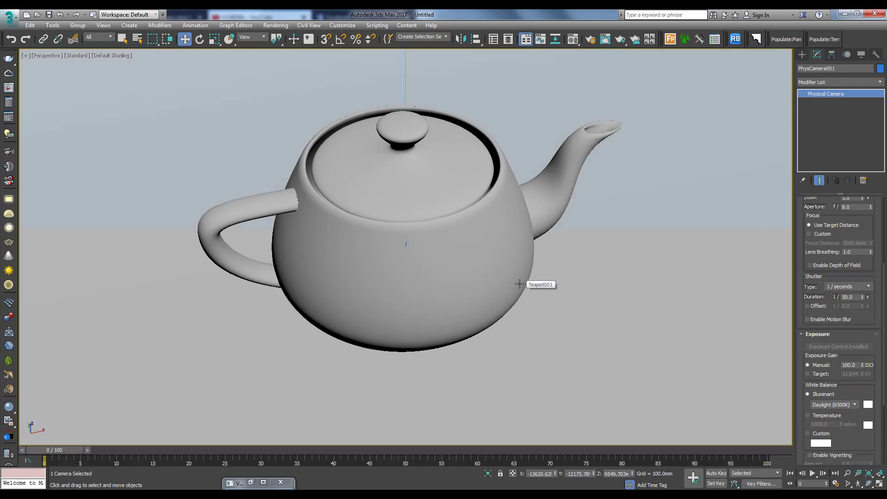
pyautogui.scroll(-5, 525, 269)
pyautogui.keyDown('alt'); pyautogui.moveTo(526, 269); pyautogui.dragTo(474, 237, button='middle'); pyautogui.keyUp('alt')
pyautogui.hotkey('ctrl', 'd')
pyautogui.scroll(4, 440, 226)
pyautogui.scroll(-2, 447, 236)
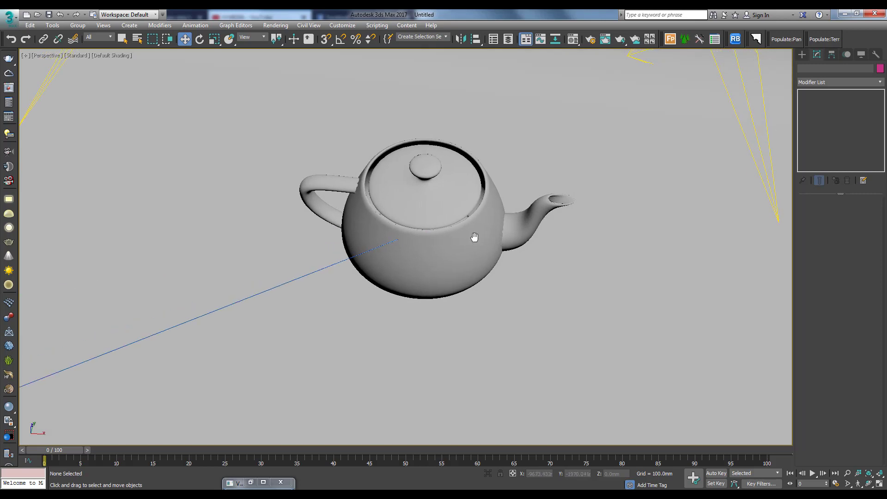
pyautogui.hotkey('ctrl', 'c')
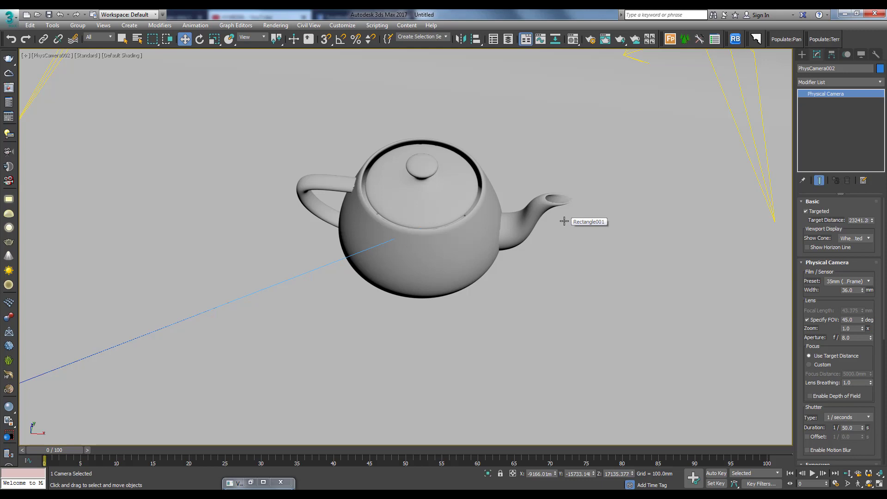
pyautogui.moveTo(564, 221); pyautogui.dragTo(535, 217, button='middle')
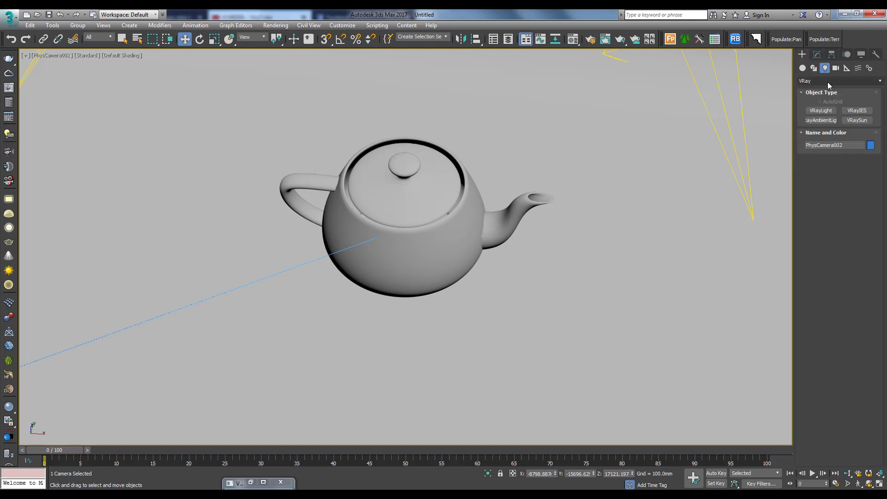
pyautogui.click(827, 82)
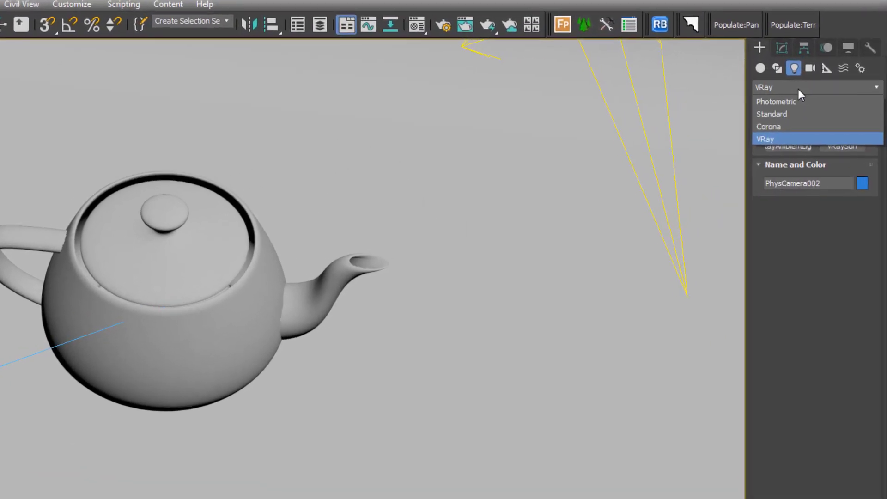
pyautogui.click(810, 67)
pyautogui.click(785, 87)
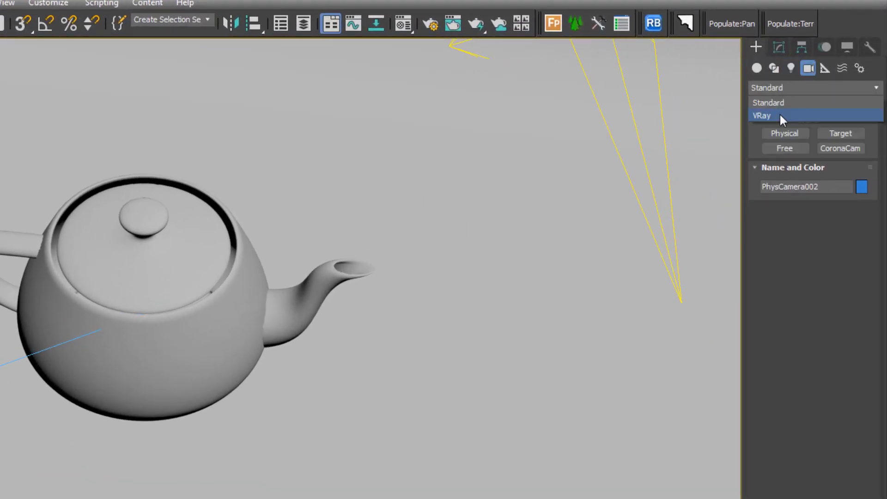
pyautogui.click(785, 114)
pyautogui.click(853, 133)
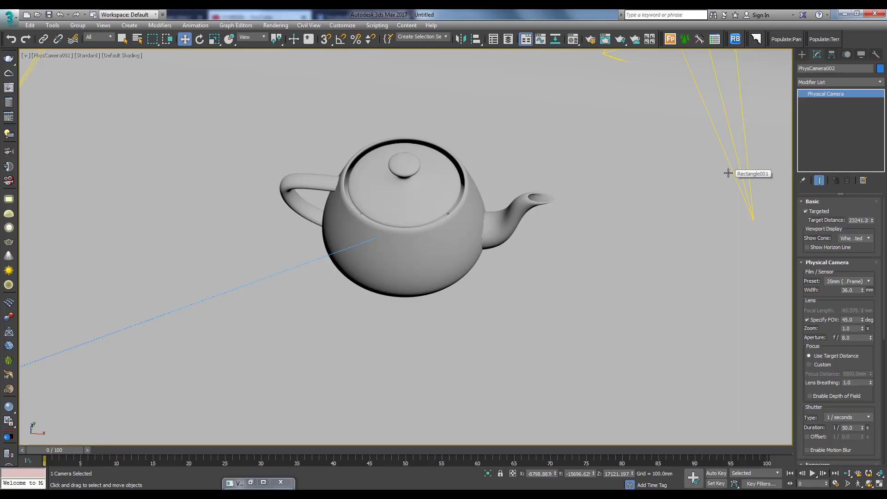
# Switch the view to PhysCamera001 and select that camera to review its settings.
pyautogui.click(51, 55)
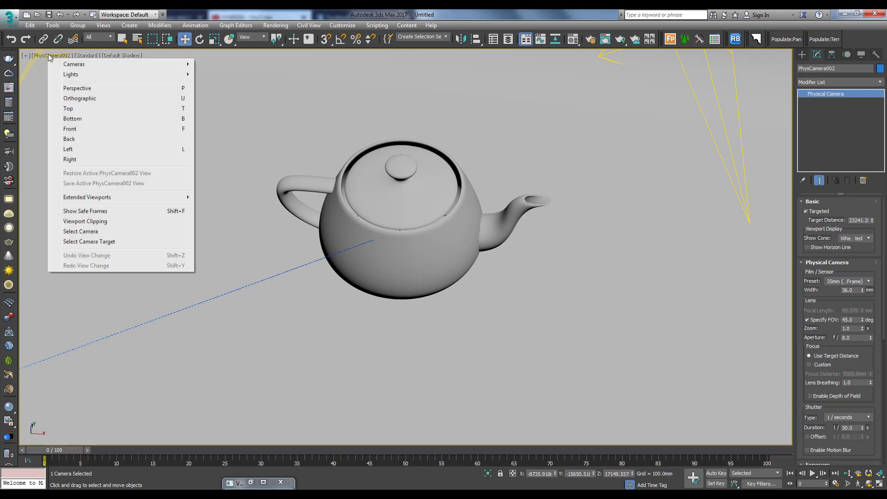
pyautogui.moveTo(114, 65)
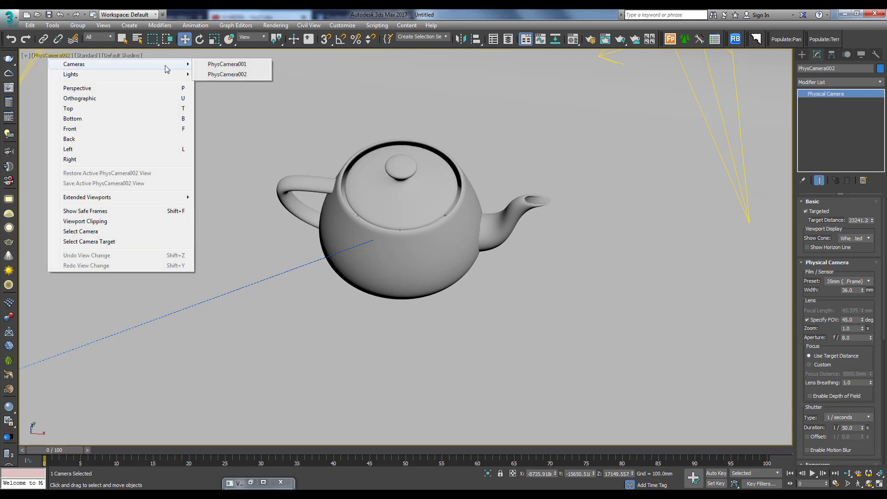
pyautogui.click(241, 64)
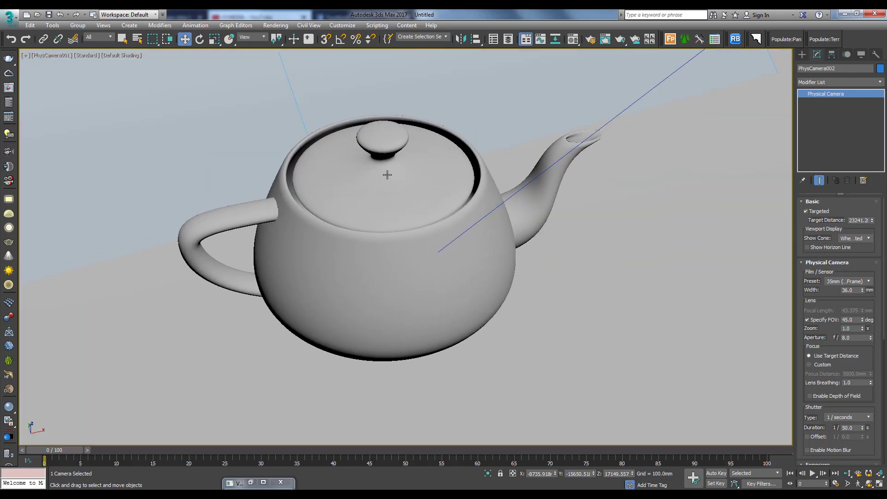
pyautogui.click(393, 170)
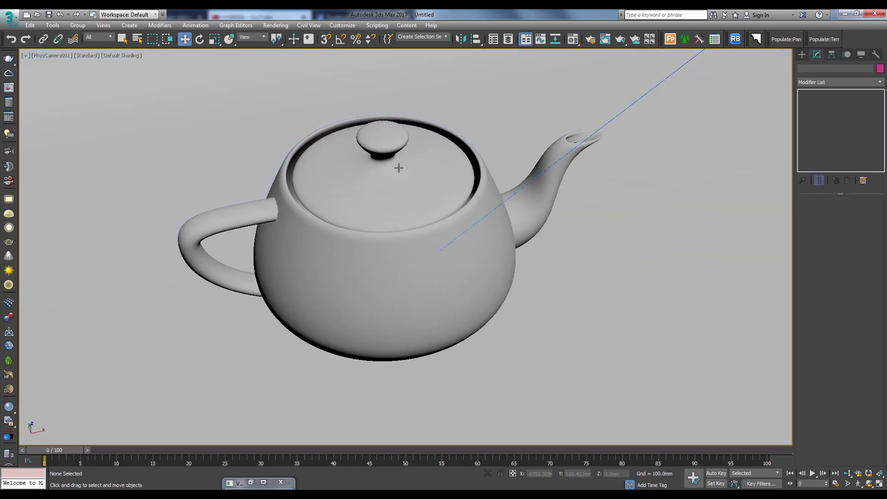
pyautogui.click(50, 57)
pyautogui.moveTo(71, 67)
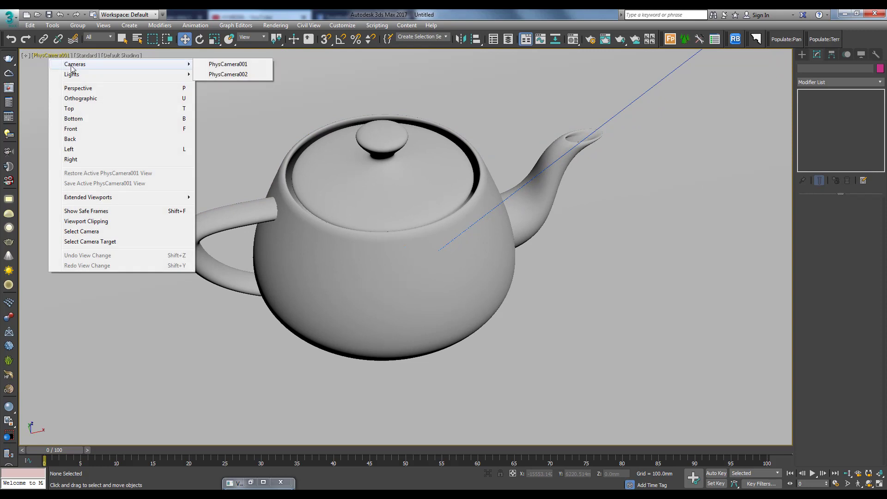
pyautogui.click(82, 232)
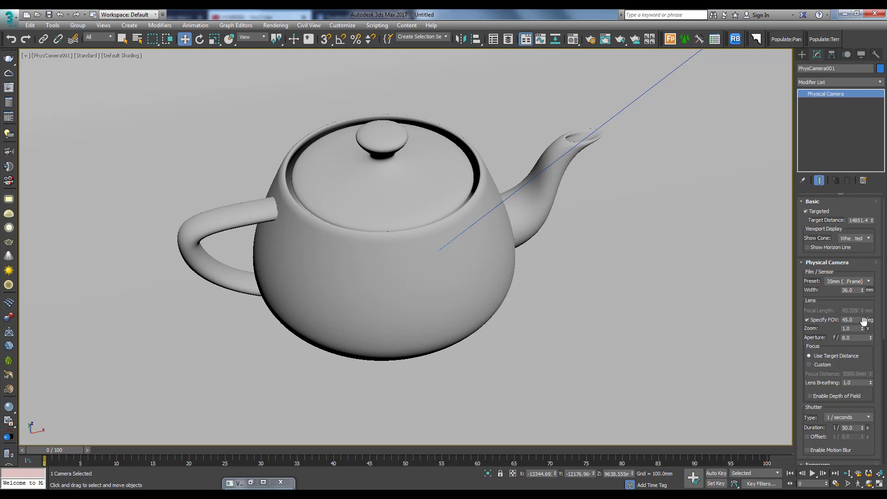
pyautogui.scroll(-3, 860, 323)
# Return to the perspective overview, open the V-Ray Light Lister and select the Primary Light in it.
pyautogui.hotkey('alt', 'w')
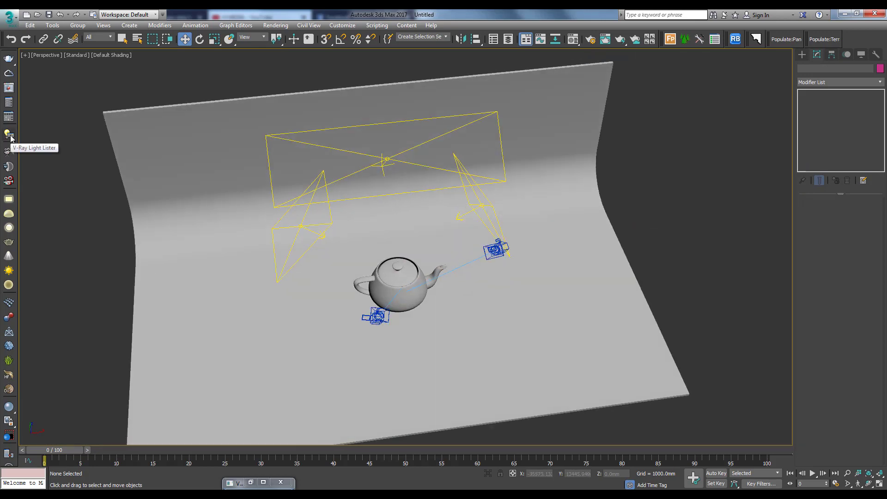
pyautogui.click(11, 138)
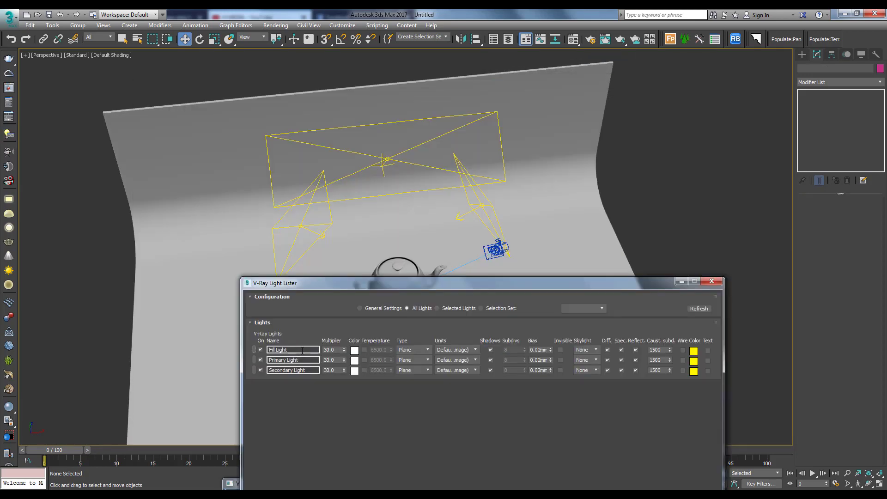
pyautogui.click(302, 350)
pyautogui.press('Tab')
pyautogui.click(256, 364)
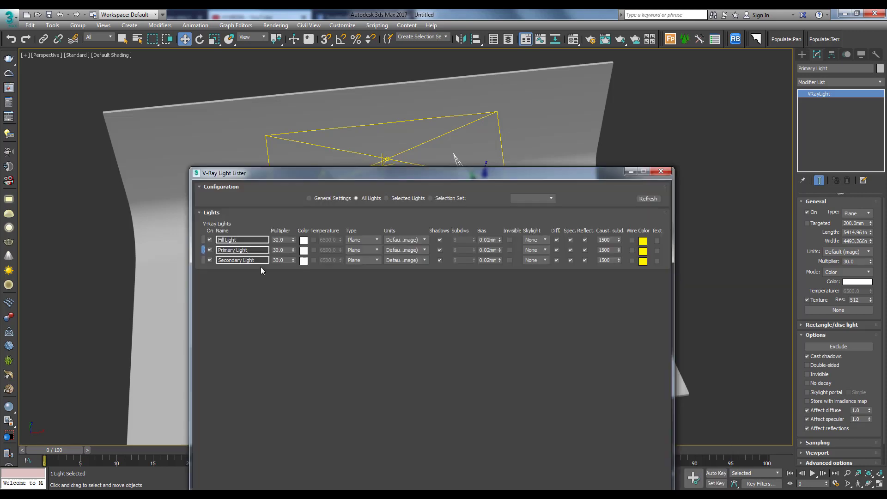
pyautogui.moveTo(471, 283); pyautogui.dragTo(420, 172)
pyautogui.moveTo(444, 173); pyautogui.dragTo(486, 140)
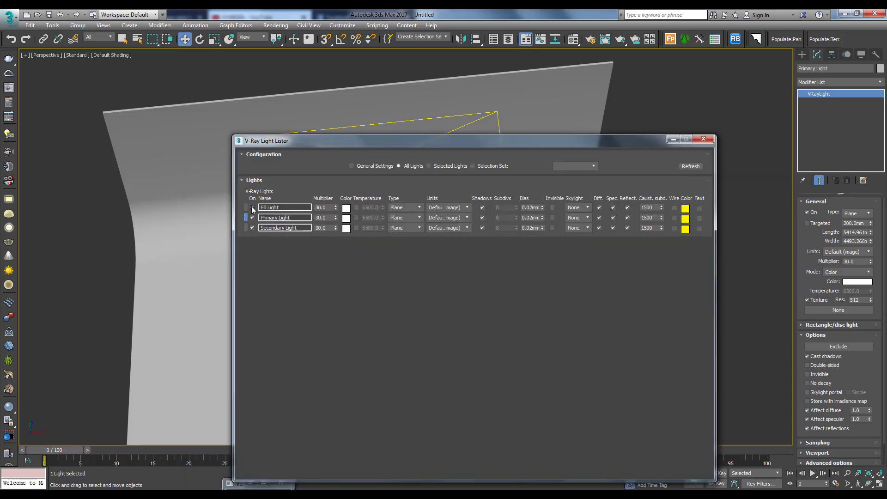
# Turn off the Fill Light, Primary Light and Secondary Light in the Light Lister and move the lister aside.
pyautogui.click(252, 208)
pyautogui.click(252, 218)
pyautogui.click(253, 228)
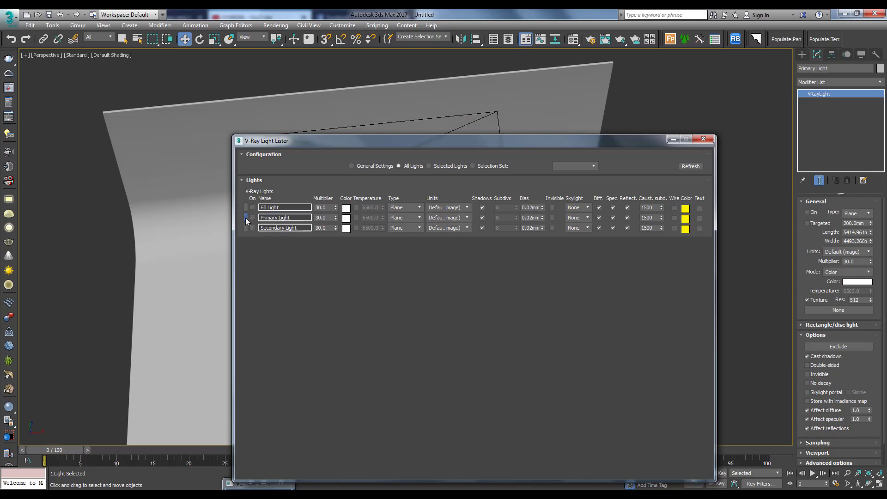
pyautogui.moveTo(352, 140); pyautogui.dragTo(201, 116)
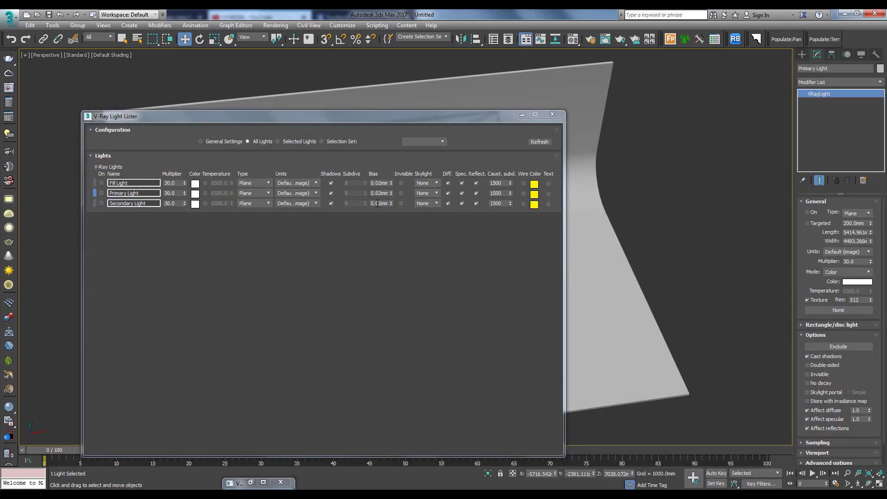
# Set the Primary Light's units to radiant power (W) and its multiplier to 500.
pyautogui.click(860, 252)
pyautogui.click(863, 277)
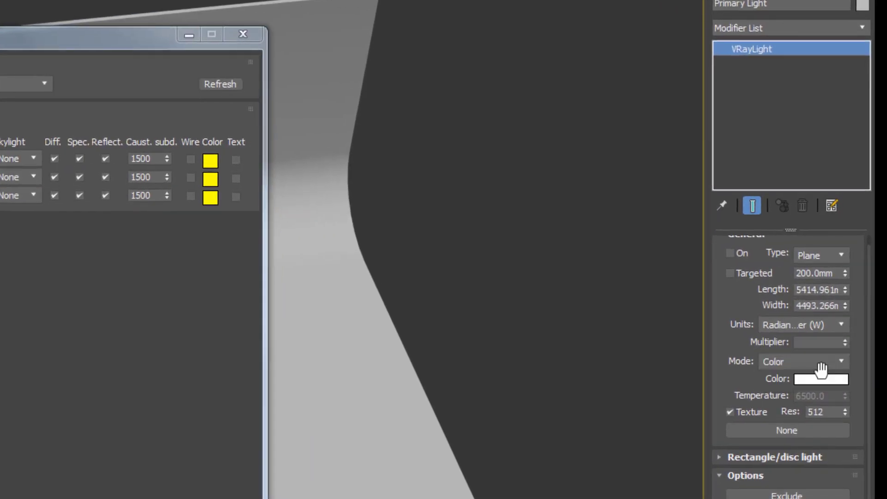
pyautogui.scroll(-1, 745, 340)
pyautogui.doubleClick(816, 324)
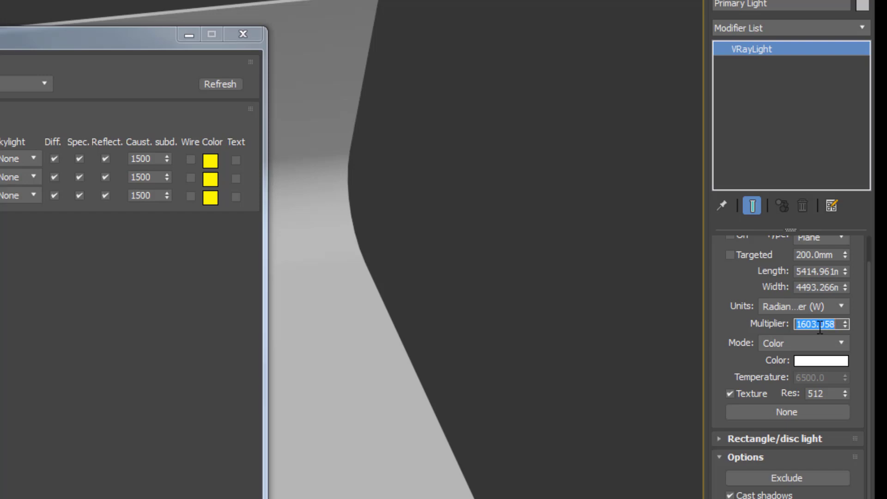
pyautogui.write('500')
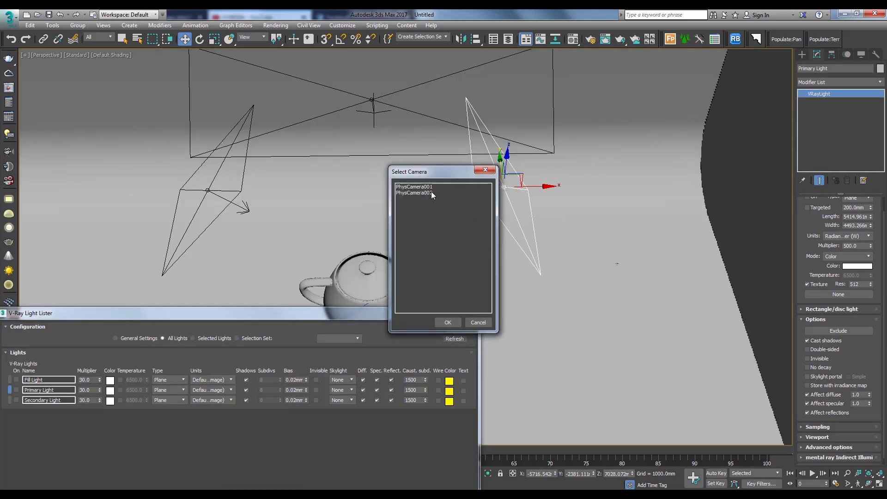
# Switch the view to PhysCamera001 and render a test image of the teapot.
pyautogui.doubleClick(416, 187)
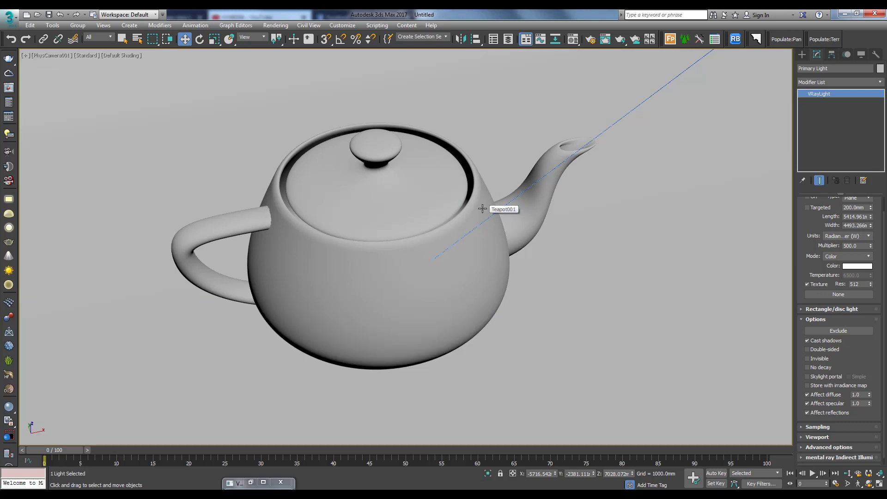
pyautogui.click(590, 41)
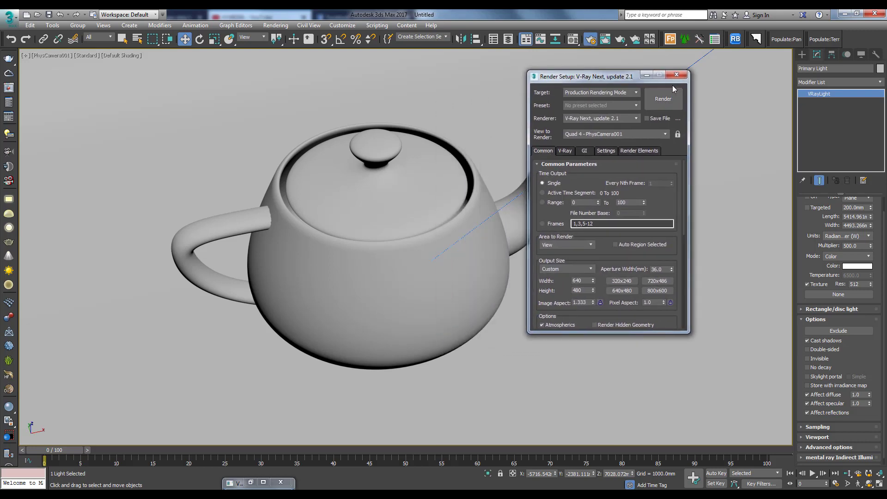
pyautogui.hotkey('shift', 'q')
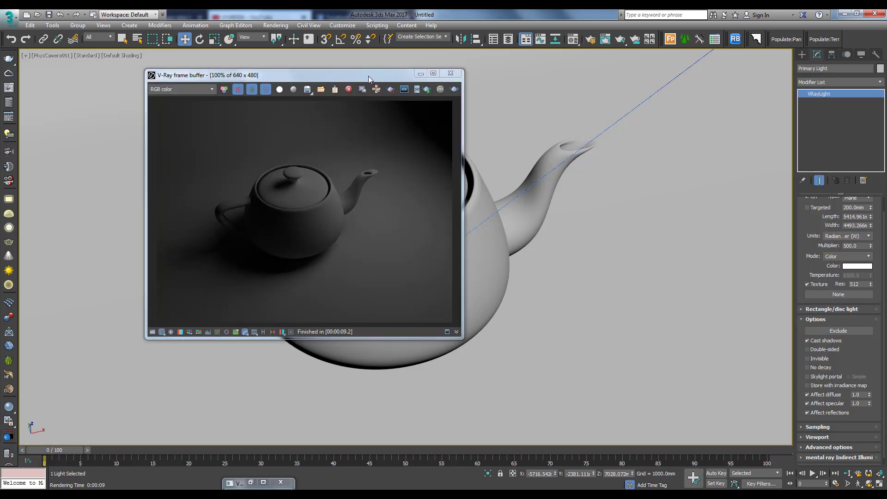
pyautogui.moveTo(368, 77); pyautogui.dragTo(422, 90)
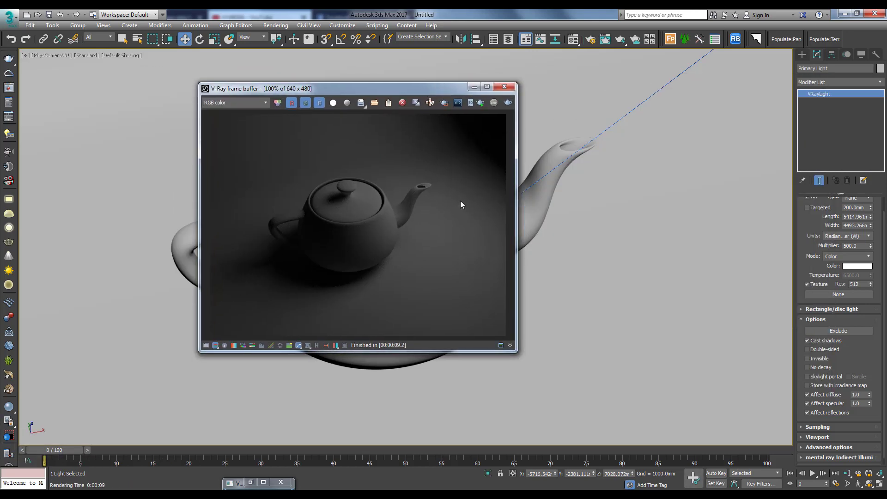
# Bring up the Light Lister beside the render and raise the Primary Light's multiplier to 1000.
pyautogui.click(9, 134)
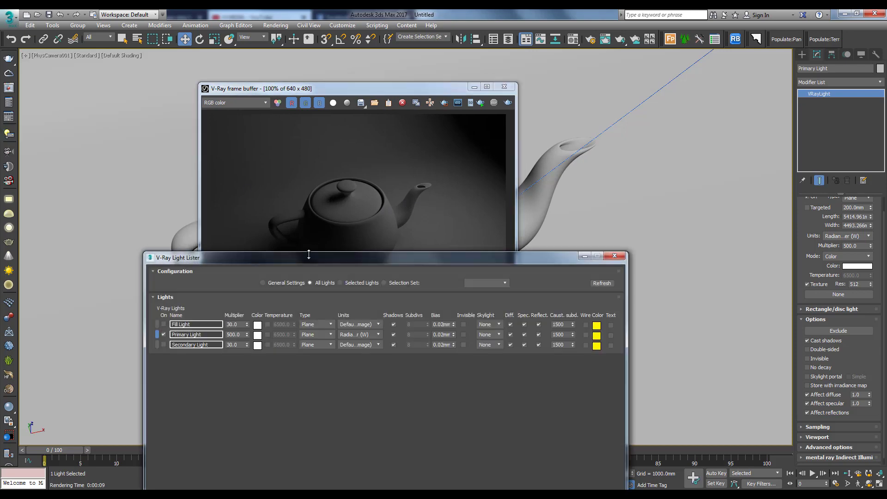
pyautogui.moveTo(308, 254); pyautogui.dragTo(369, 87)
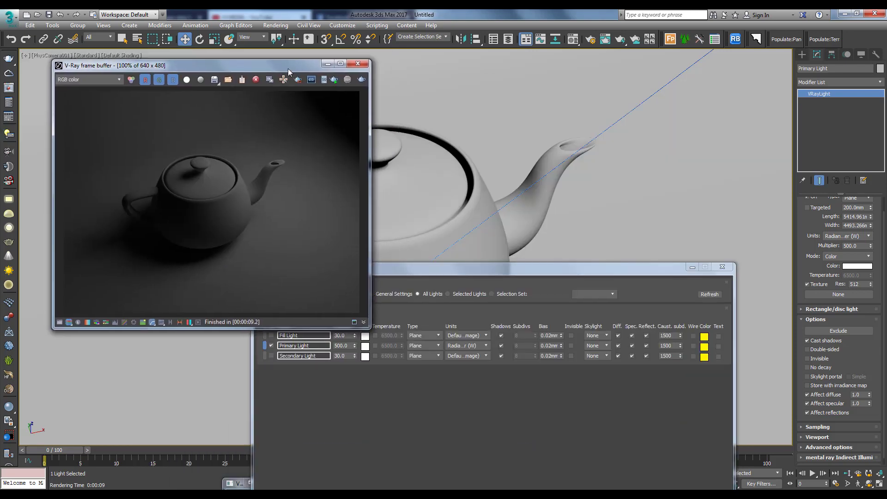
pyautogui.moveTo(288, 70); pyautogui.dragTo(294, 62)
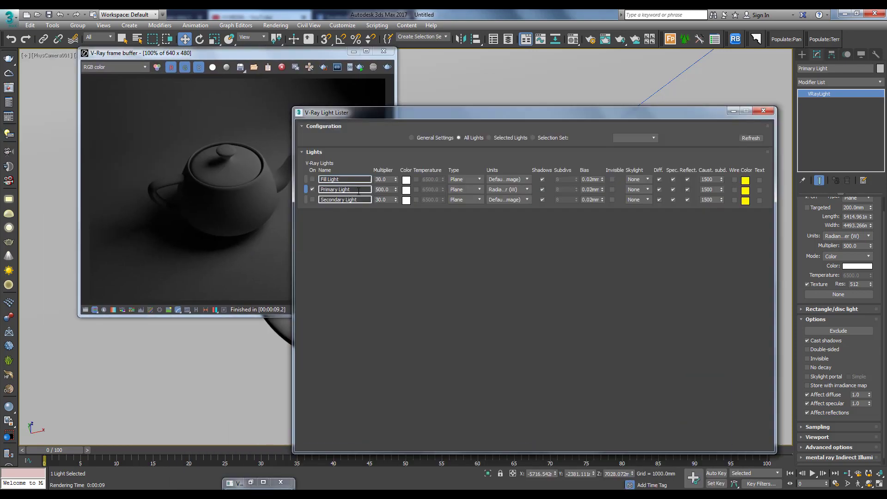
pyautogui.moveTo(354, 190); pyautogui.dragTo(319, 190)
pyautogui.moveTo(423, 113); pyautogui.dragTo(352, 303)
pyautogui.doubleClick(438, 170)
pyautogui.write('1000')
pyautogui.press('Return')
# Start an interactive render of the teapot from the frame buffer and place its window clear of the camera view.
pyautogui.moveTo(307, 55); pyautogui.dragTo(375, 68)
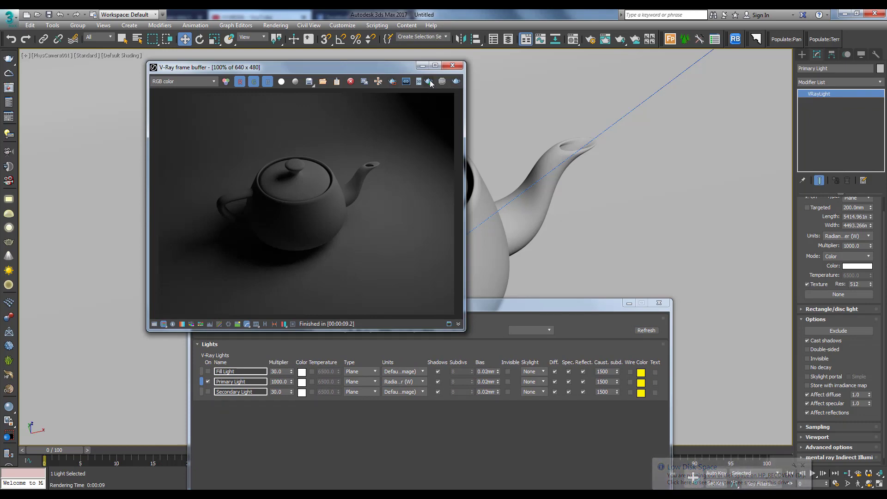
pyautogui.click(430, 83)
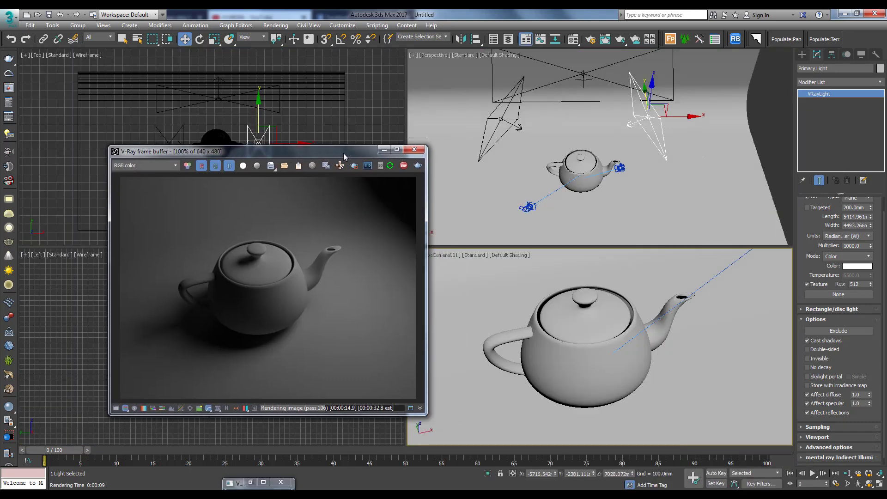
pyautogui.moveTo(344, 156); pyautogui.dragTo(321, 155)
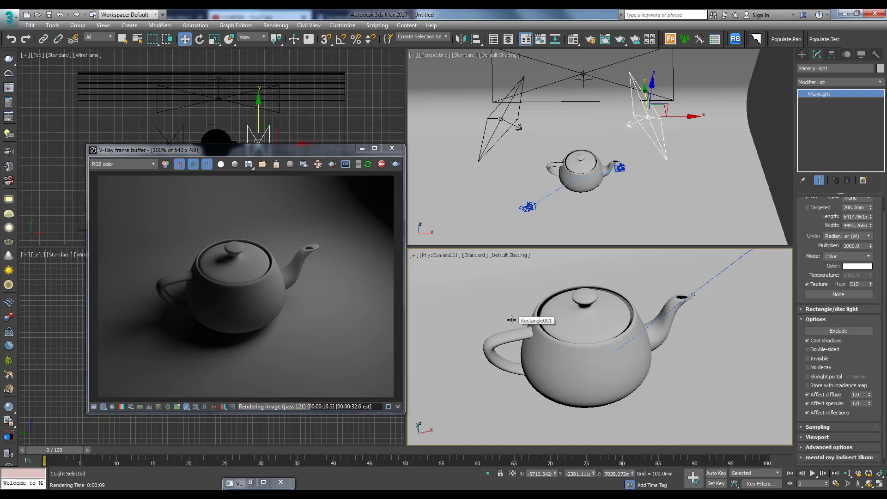
# Lock the render setup's view to PhysCamera001, then activate the top view to test the lock.
pyautogui.press('F10')
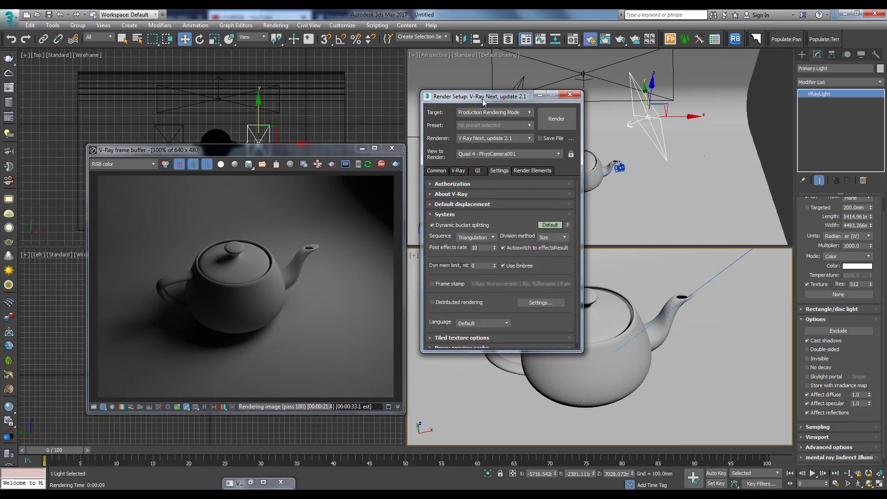
pyautogui.click(571, 155)
pyautogui.click(390, 137)
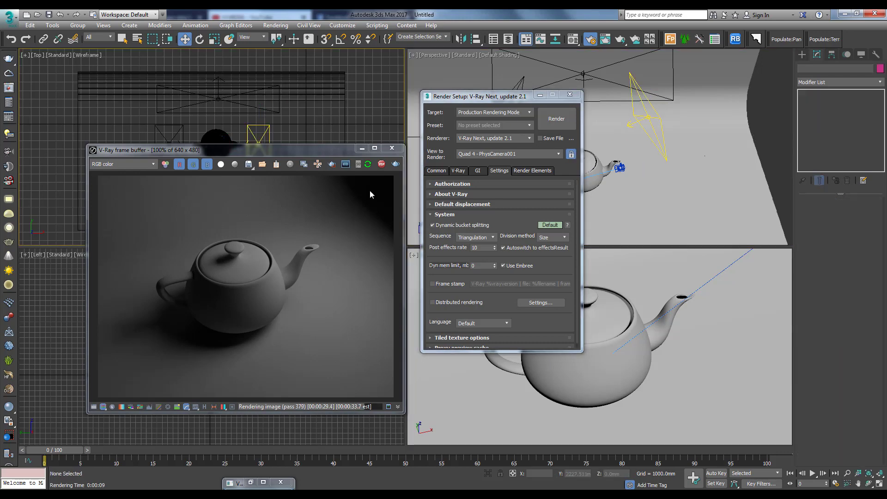
pyautogui.moveTo(225, 149); pyautogui.dragTo(169, 148)
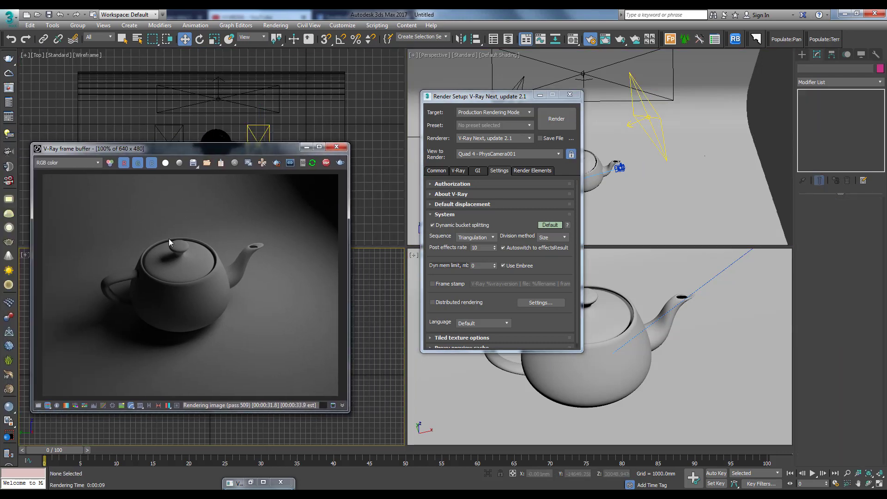
# Unlock the view to render, let the top view render, and make the PhysCamera001 view active again.
pyautogui.click(572, 154)
pyautogui.hotkey('shift', 'q')
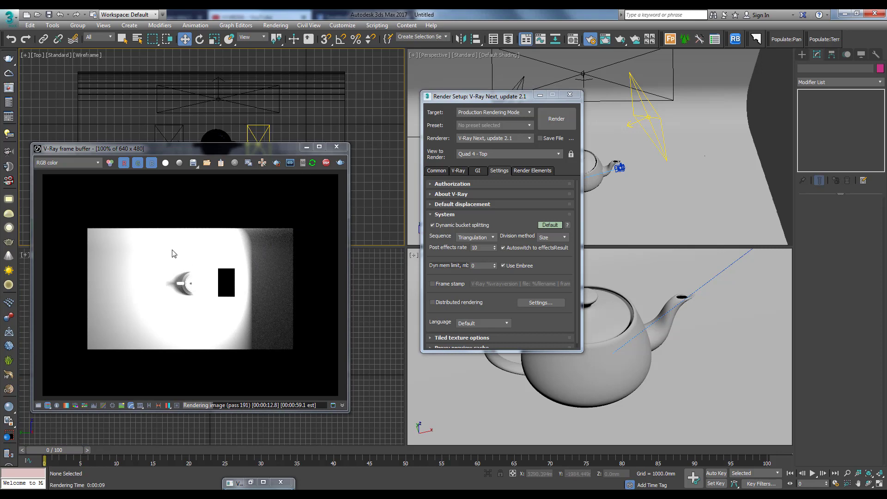
pyautogui.rightClick(603, 387)
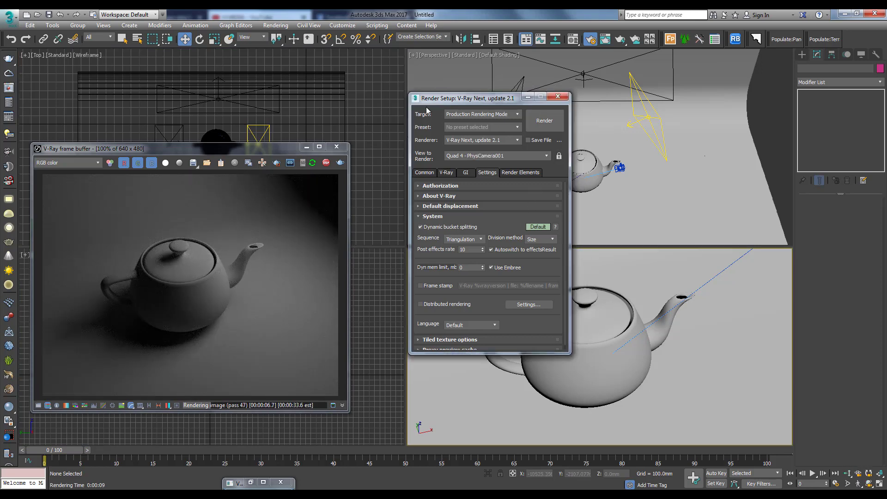
# Lock rendering to PhysCamera001, close the render setup and activate other views to test the lock.
pyautogui.moveTo(485, 96); pyautogui.dragTo(280, 106)
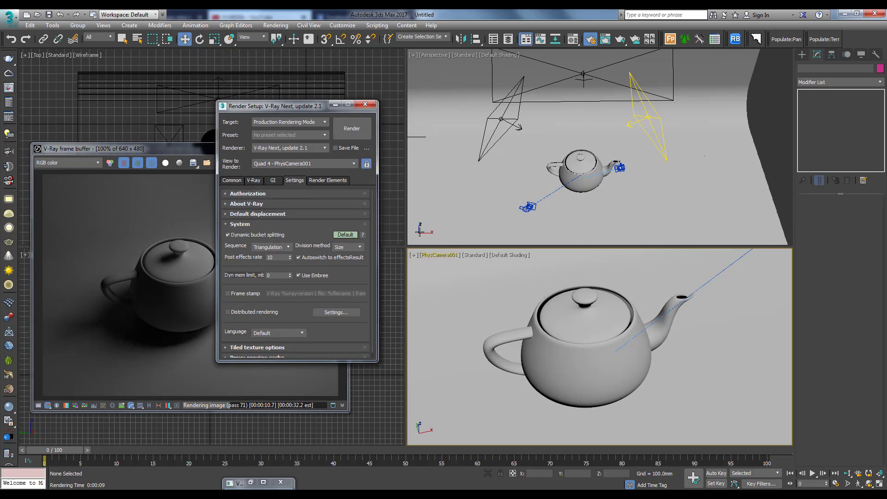
pyautogui.click(365, 105)
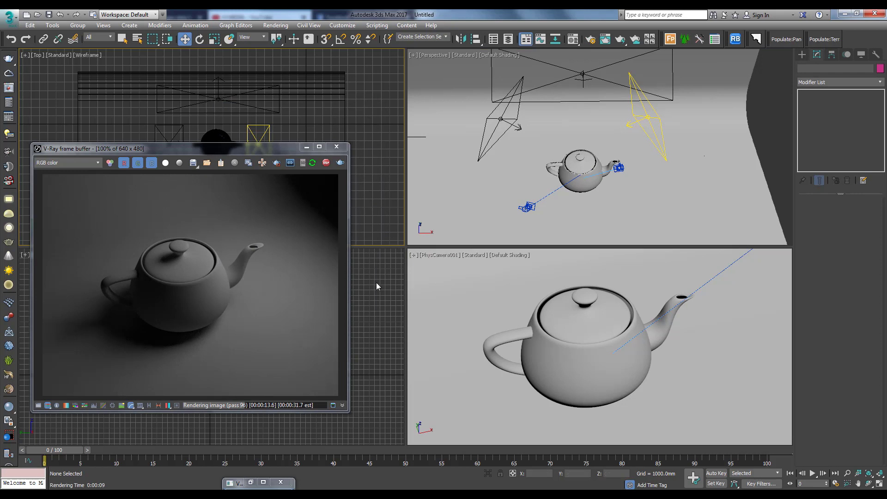
pyautogui.click(443, 191)
pyautogui.click(369, 278)
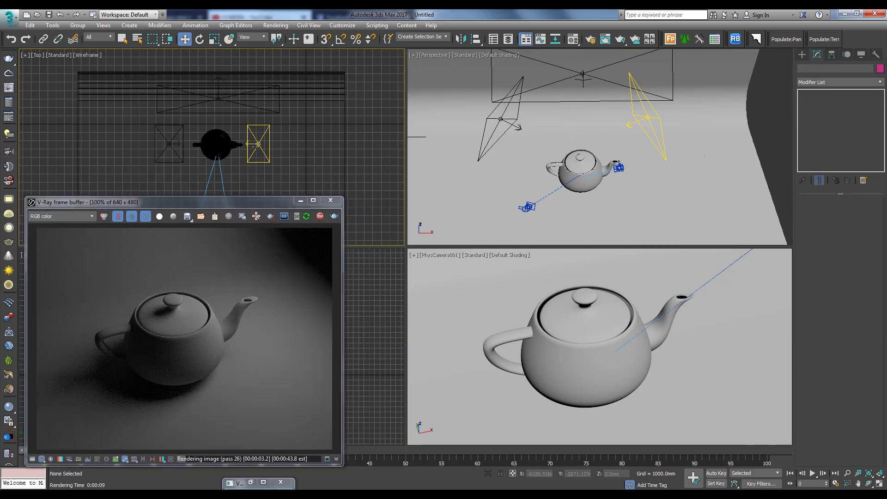
# Select the Primary Light in the top view and turn it off.
pyautogui.click(257, 144)
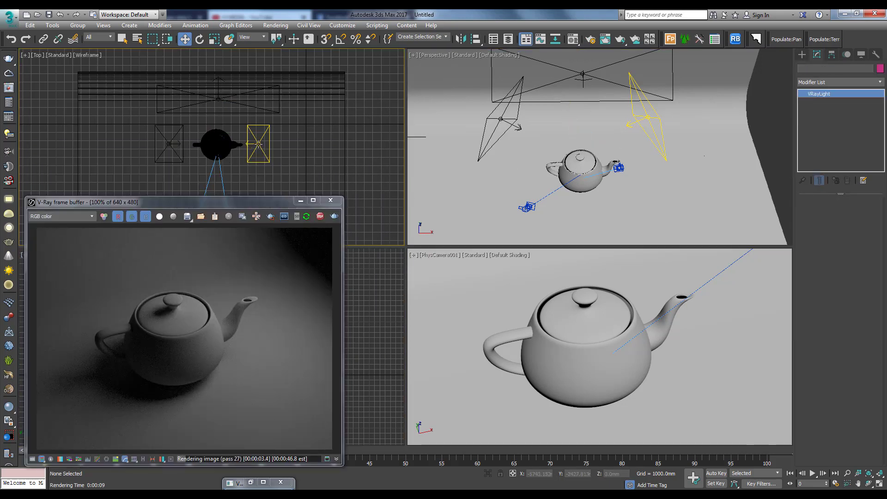
pyautogui.moveTo(228, 204); pyautogui.dragTo(282, 237)
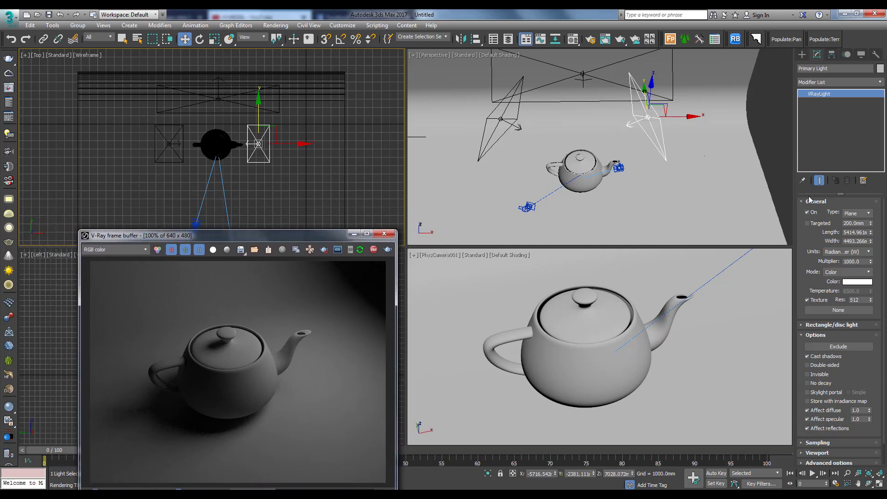
pyautogui.click(807, 212)
# Turn on the Secondary Light, set its units to radiant power (W) and its multiplier to 500.
pyautogui.click(176, 144)
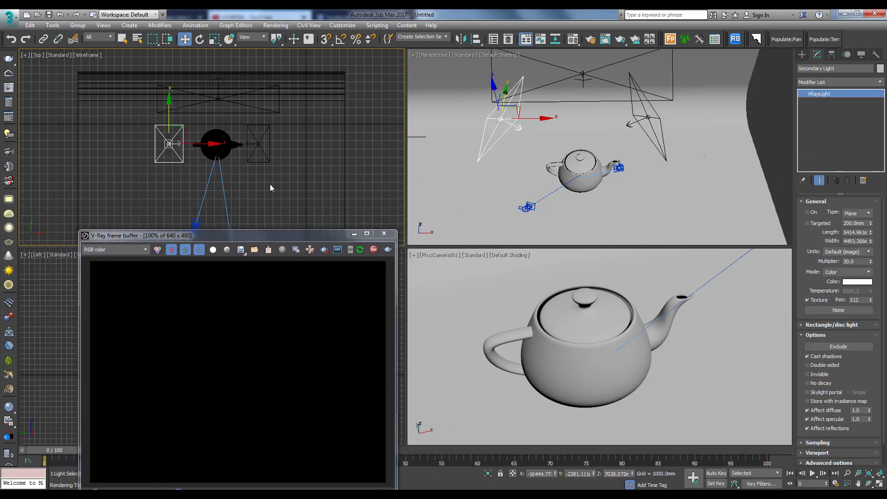
pyautogui.moveTo(277, 235); pyautogui.dragTo(222, 217)
pyautogui.click(807, 212)
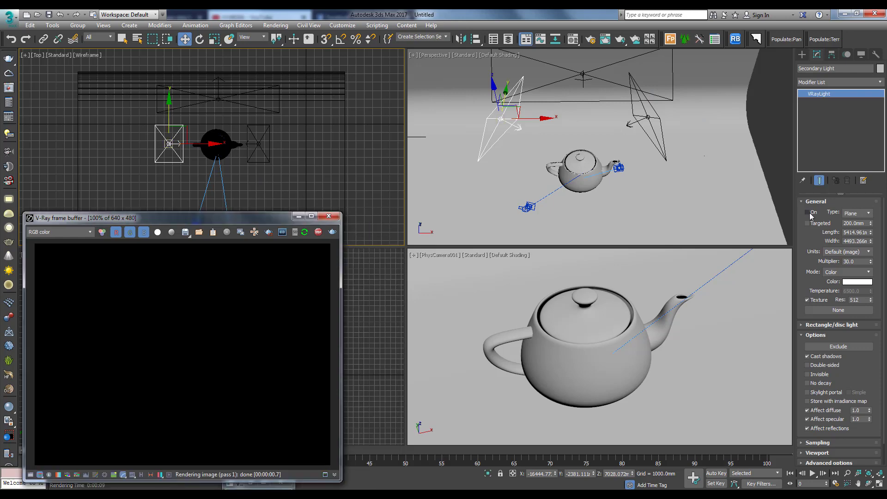
pyautogui.click(856, 251)
pyautogui.click(843, 278)
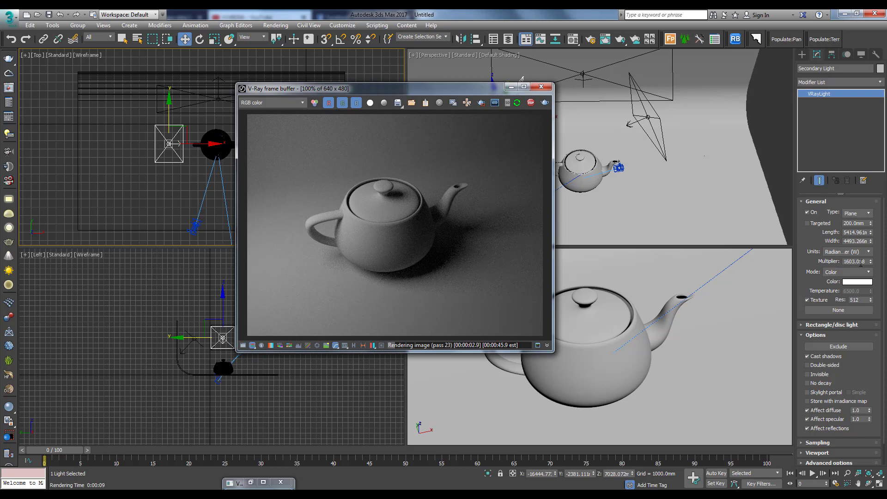
pyautogui.doubleClick(855, 261)
pyautogui.write('500')
pyautogui.press('Return')
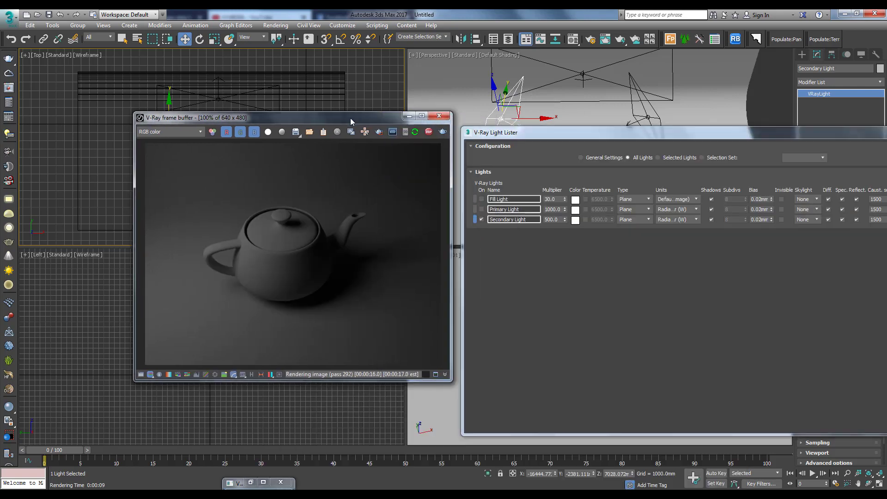
# Turn the Primary Light on in the Light Lister to render it together with the Secondary Light.
pyautogui.moveTo(351, 118); pyautogui.dragTo(332, 113)
pyautogui.moveTo(543, 141); pyautogui.dragTo(454, 92)
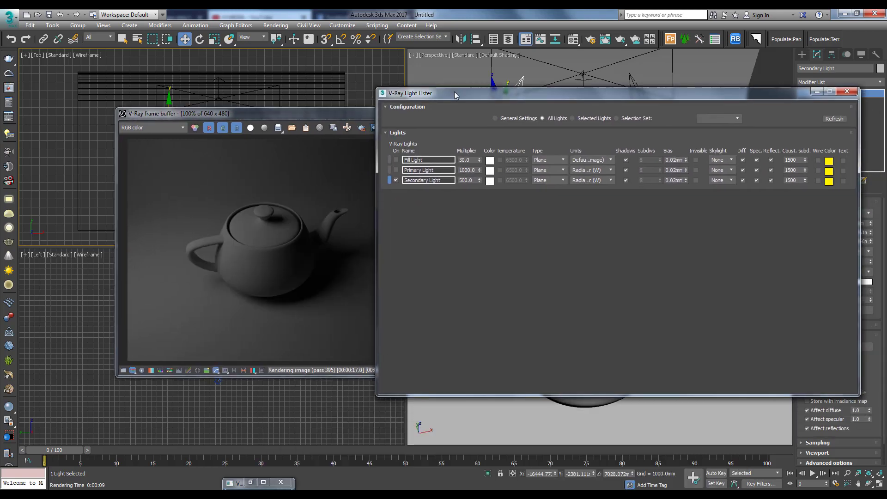
pyautogui.click(396, 168)
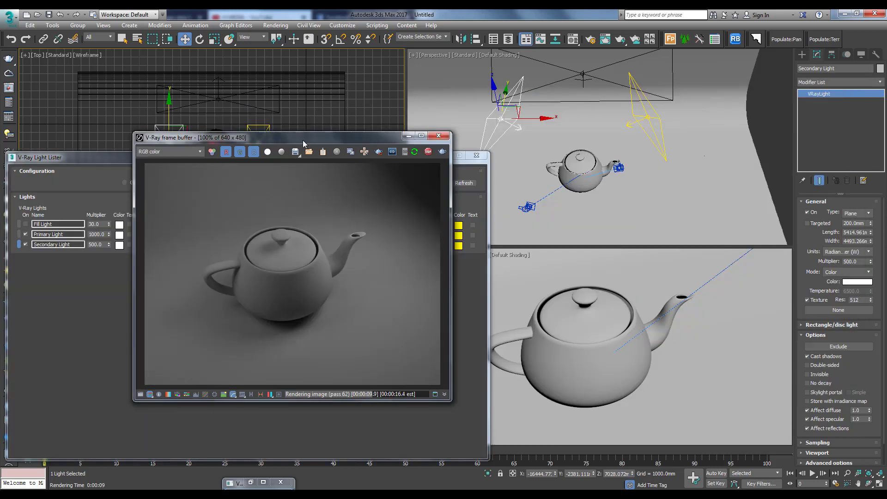
pyautogui.moveTo(303, 127); pyautogui.dragTo(334, 48)
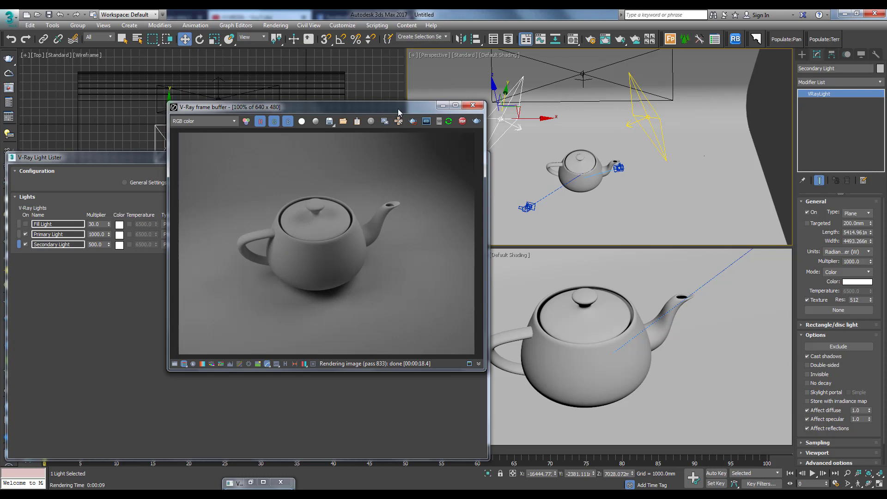
# Turn off the Primary and Secondary Lights in the Light Lister and turn on only the Fill Light.
pyautogui.moveTo(399, 112); pyautogui.dragTo(430, 271)
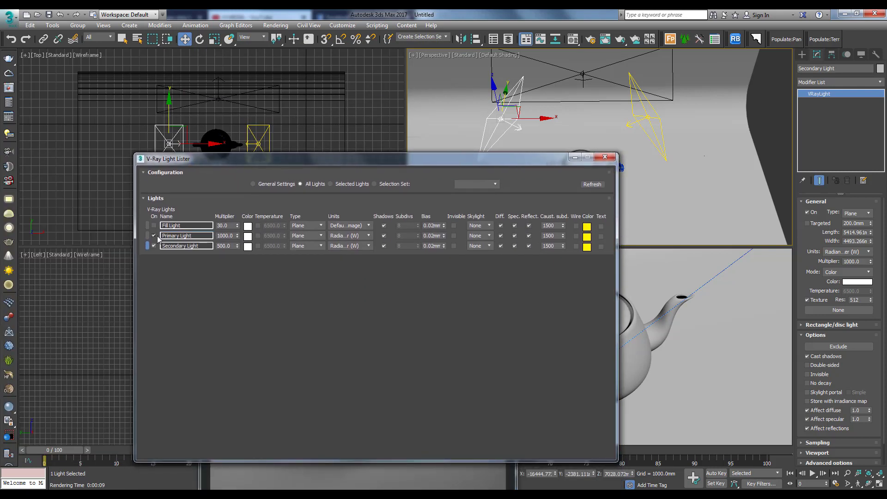
pyautogui.click(154, 235)
pyautogui.moveTo(388, 159); pyautogui.dragTo(387, 286)
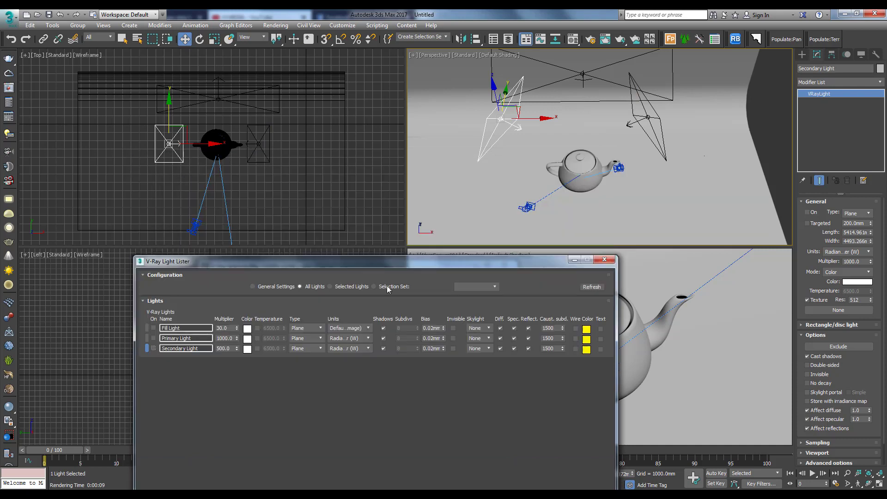
pyautogui.click(154, 328)
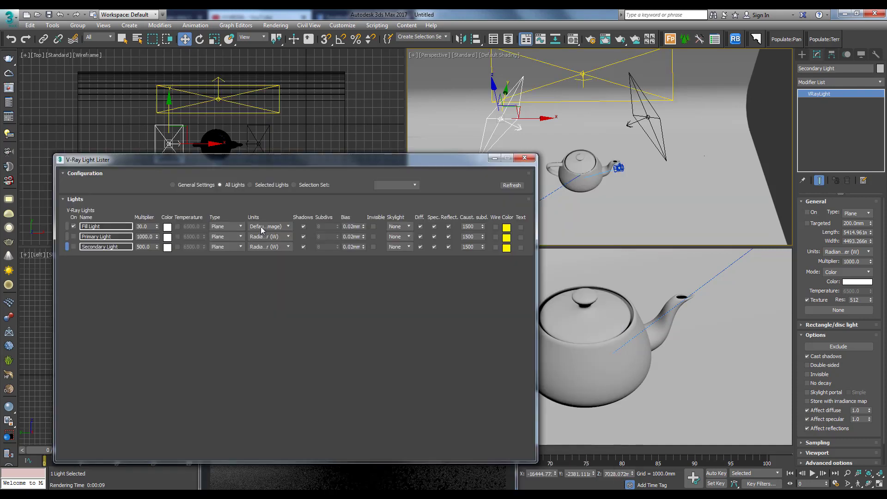
# Set the Fill Light's units to radiant power (W) and the Secondary Light's multiplier to 1500.
pyautogui.click(262, 227)
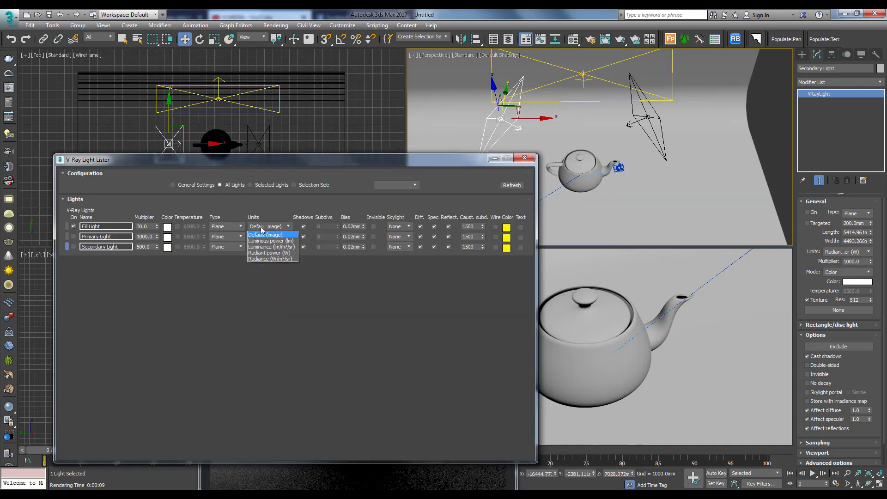
pyautogui.click(271, 254)
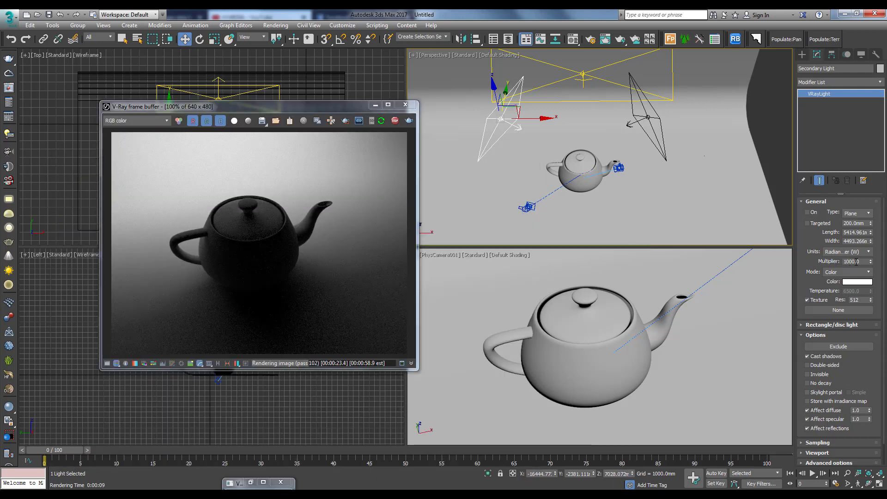
pyautogui.doubleClick(855, 262)
pyautogui.moveTo(327, 125); pyautogui.dragTo(311, 94)
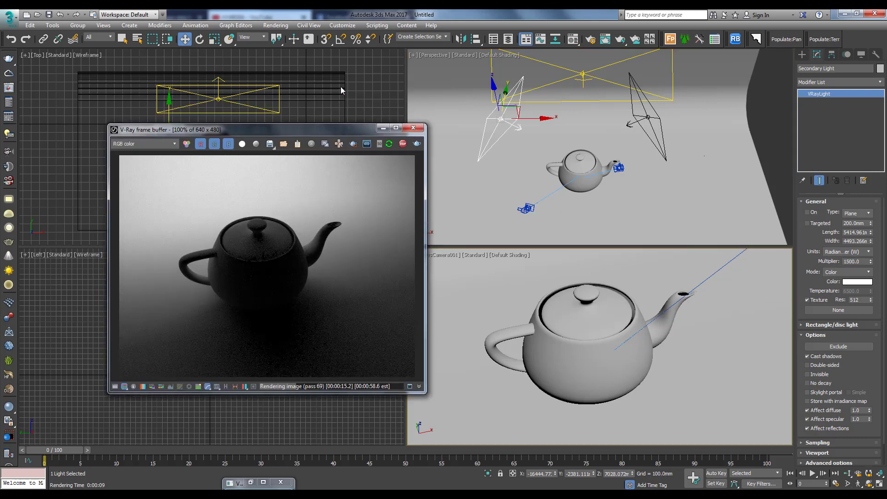
# Turn on the Primary and Secondary Lights in the Light Lister to render them together with the Fill Light.
pyautogui.click(12, 138)
pyautogui.moveTo(365, 167); pyautogui.dragTo(660, 191)
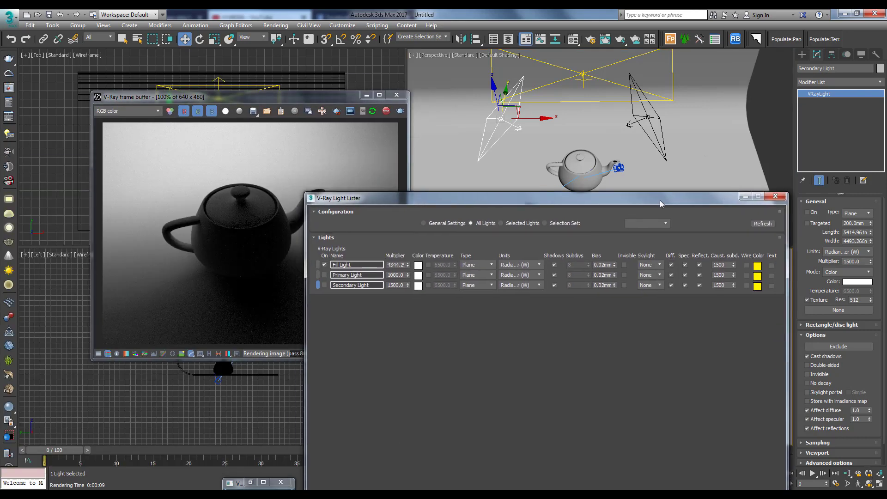
pyautogui.click(323, 258)
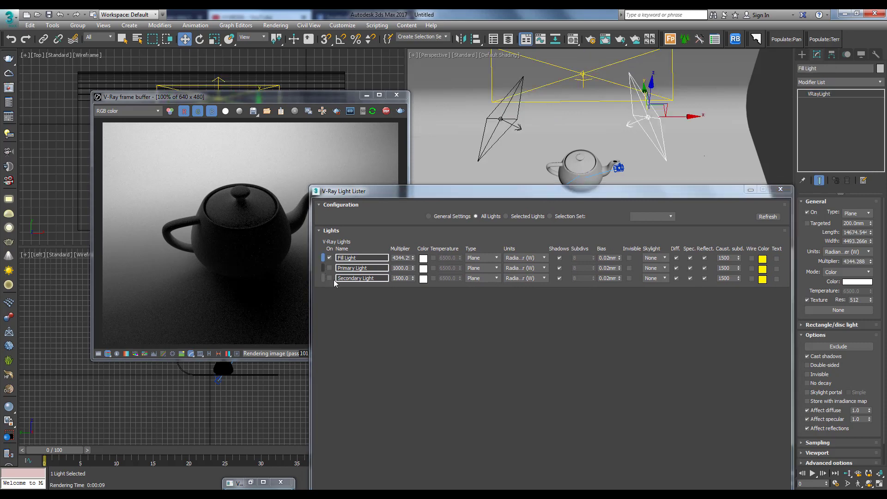
pyautogui.click(329, 268)
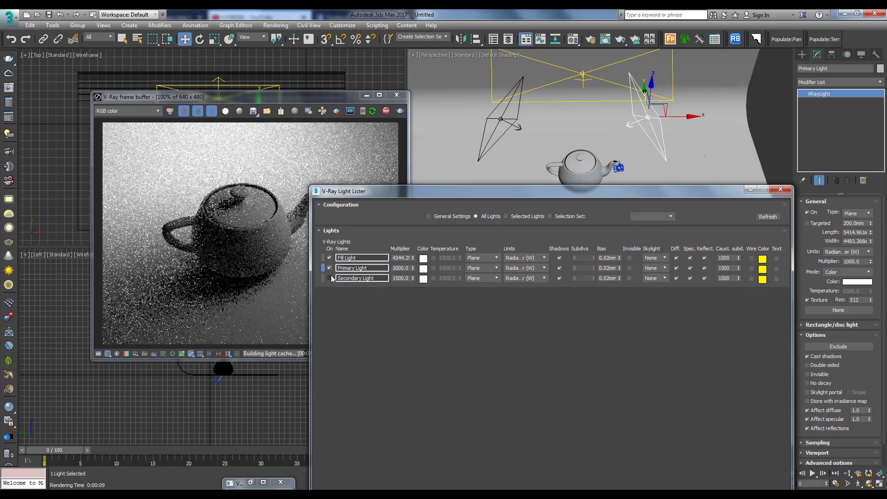
pyautogui.click(329, 278)
pyautogui.moveTo(701, 195); pyautogui.dragTo(367, 359)
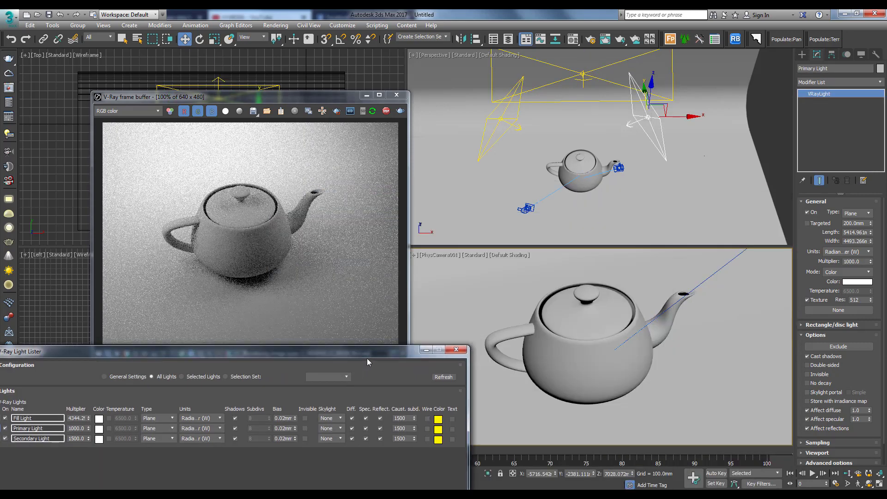
pyautogui.moveTo(367, 359); pyautogui.dragTo(301, 370)
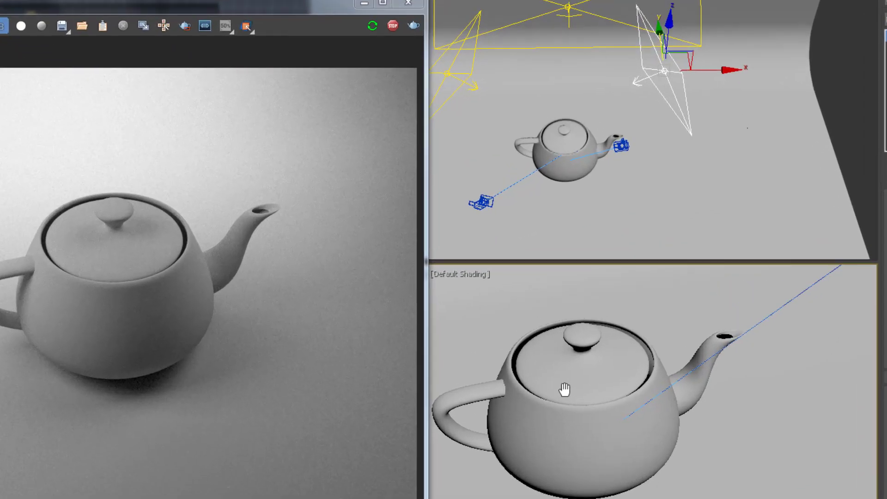
# Set a custom square render output size of 1000 x 1000 in the common render settings.
pyautogui.press('F10')
pyautogui.moveTo(575, 110); pyautogui.dragTo(533, 105)
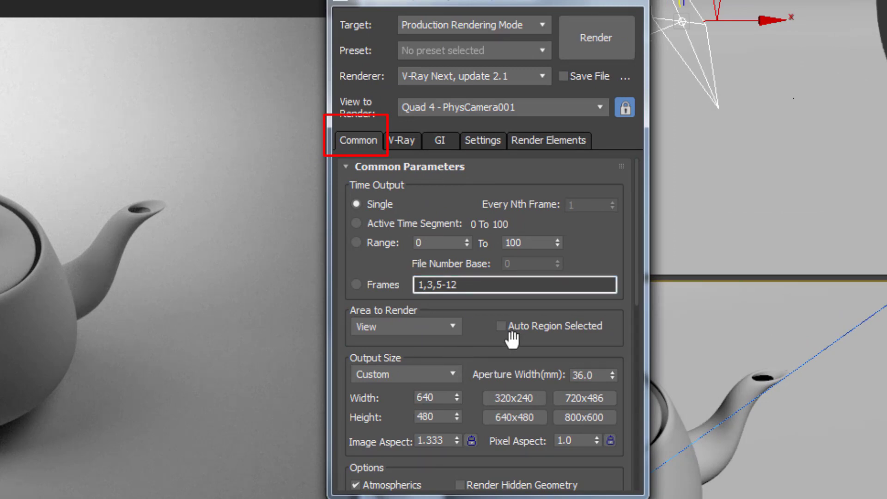
pyautogui.scroll(-3, 503, 327)
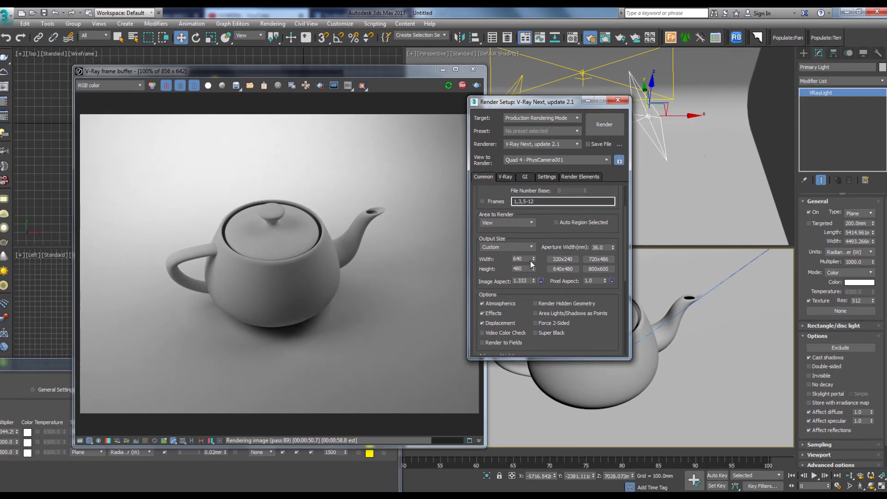
pyautogui.click(517, 246)
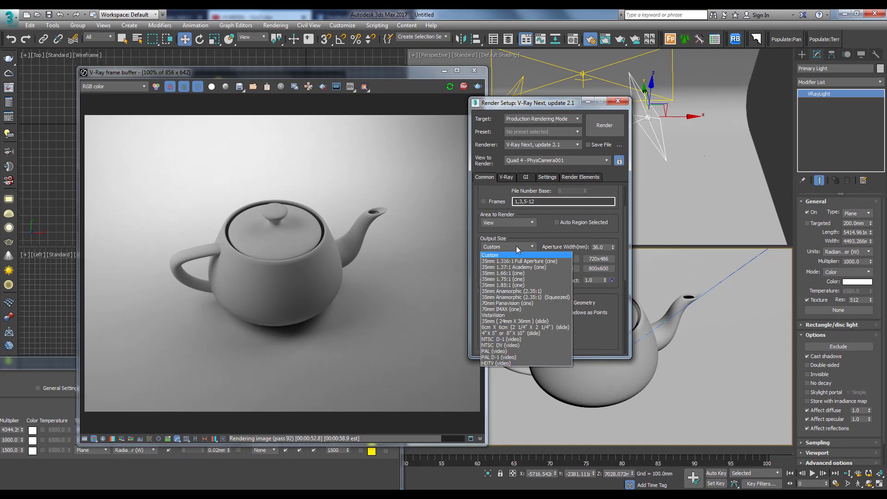
pyautogui.click(517, 245)
pyautogui.doubleClick(523, 258)
pyautogui.click(618, 101)
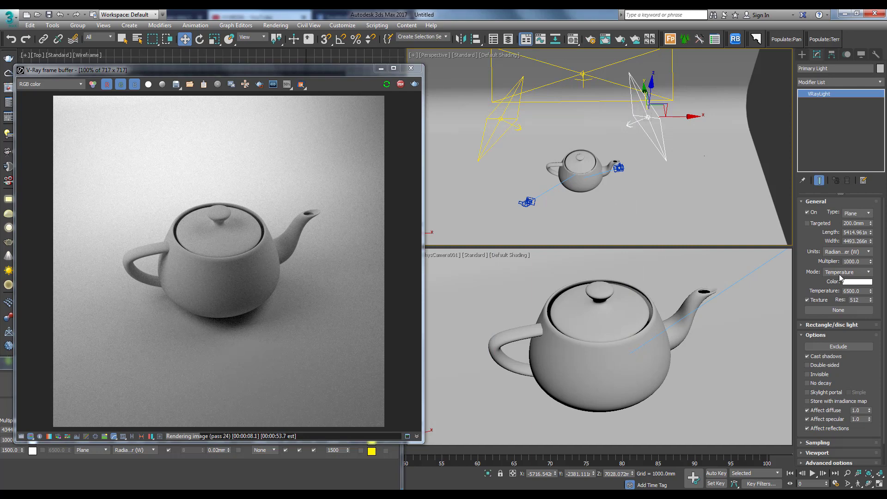
# Switch the Primary Light's mode to Temperature and set its temperature to 7500.
pyautogui.click(849, 274)
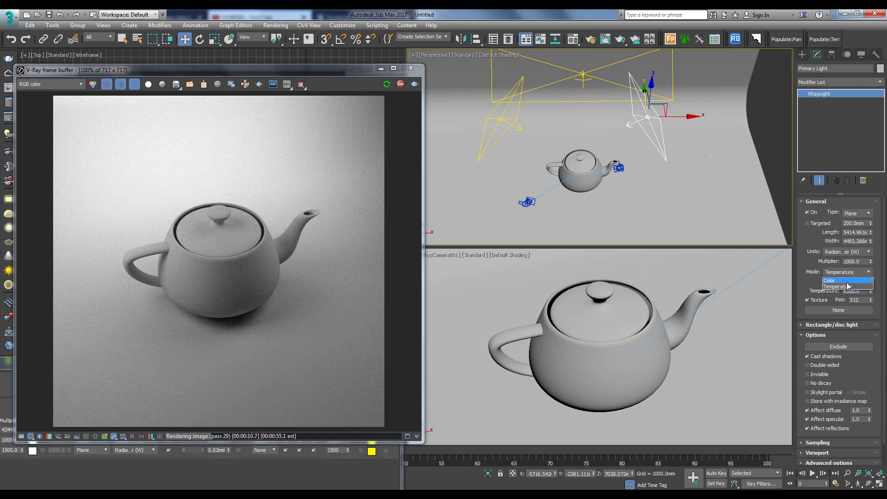
pyautogui.click(847, 287)
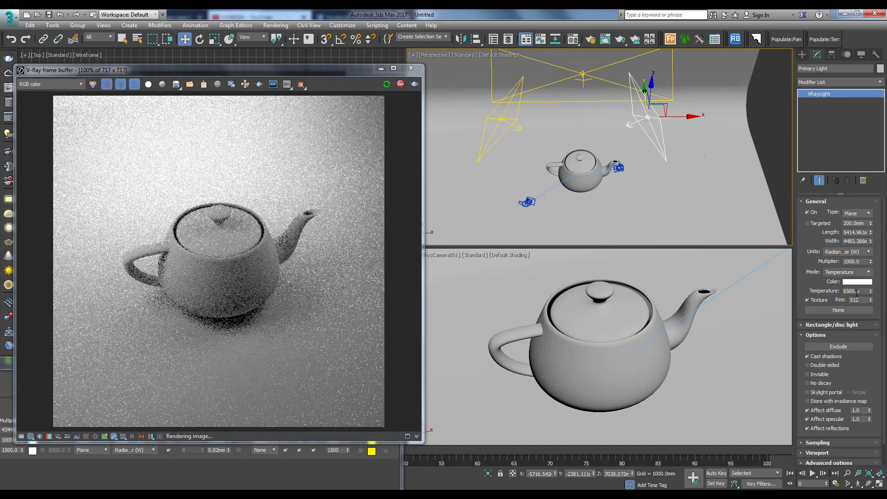
pyautogui.doubleClick(856, 291)
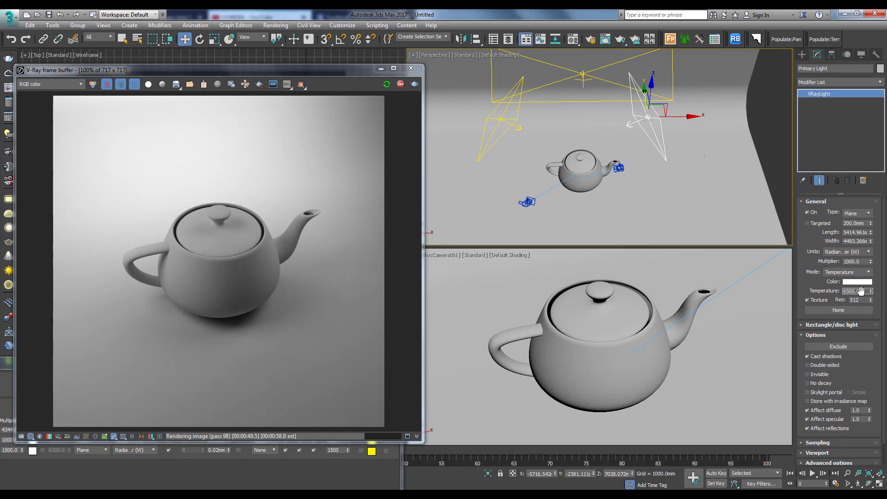
pyautogui.doubleClick(857, 291)
pyautogui.write('7500')
pyautogui.press('Return')
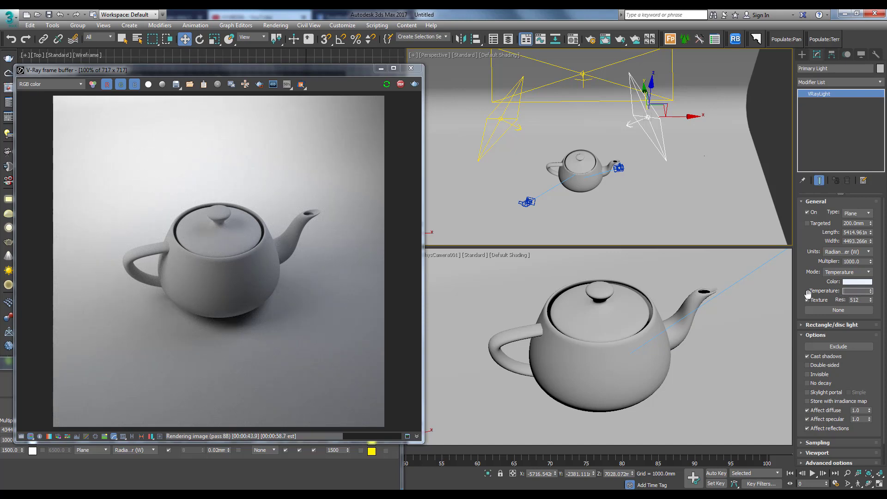
# Try a temperature of 4000 on the Primary Light and set it back to 7500.
pyautogui.write('0000')
pyautogui.press('Return')
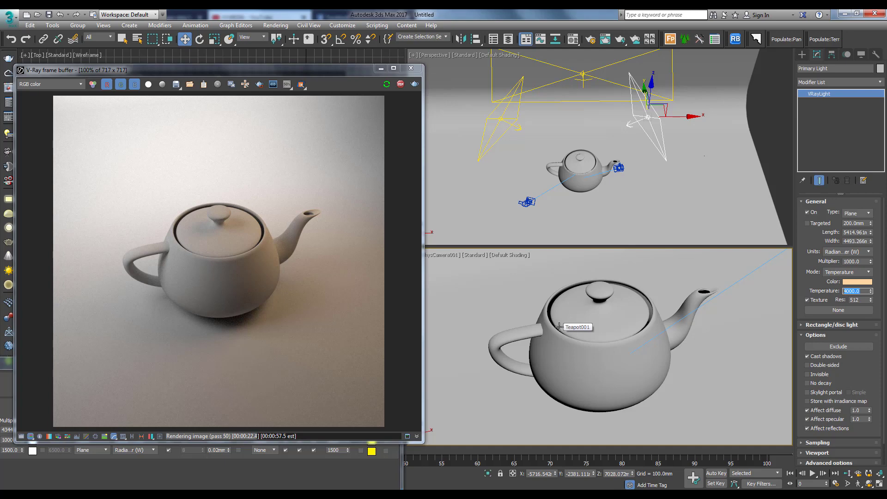
pyautogui.press('BackSpace')
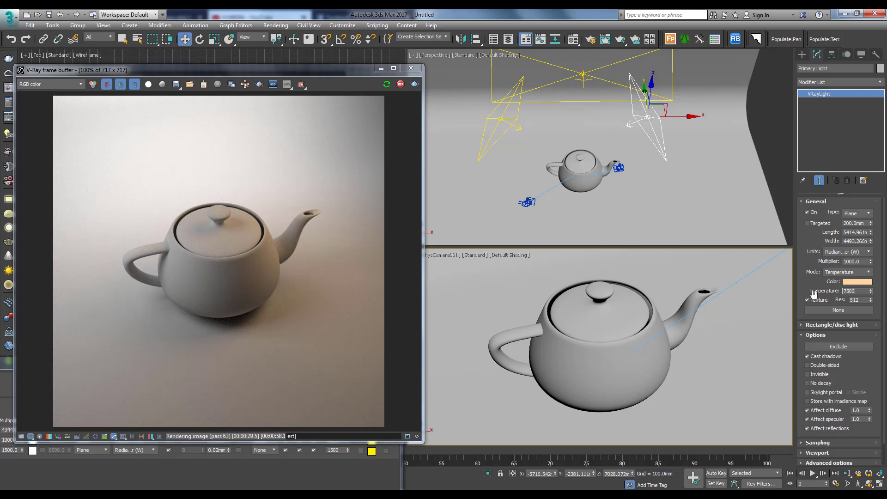
pyautogui.press('Return')
# Select the Secondary Light, switch its mode to Temperature and set its temperature to 4000.
pyautogui.click(501, 120)
pyautogui.click(848, 272)
pyautogui.click(849, 287)
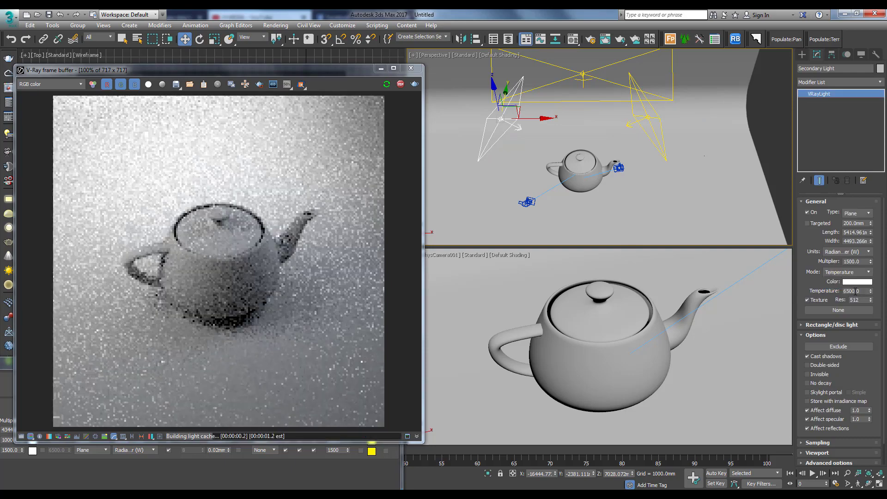
pyautogui.doubleClick(856, 291)
pyautogui.write('40')
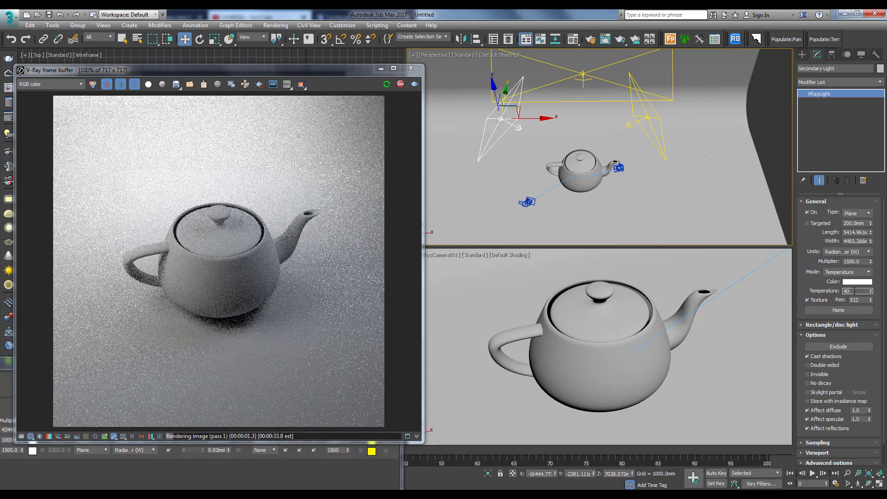
pyautogui.write('00')
pyautogui.press('Return')
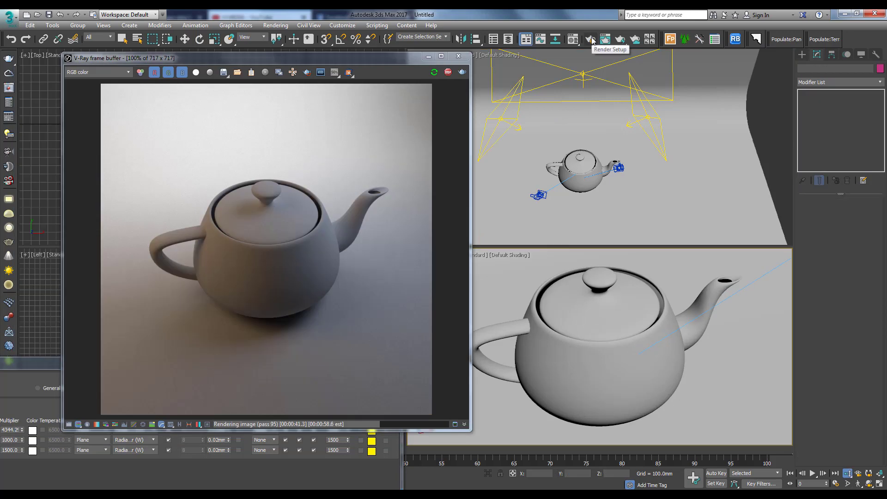
# Set the Light cache subdivs to 200 in the global illumination render settings.
pyautogui.click(592, 40)
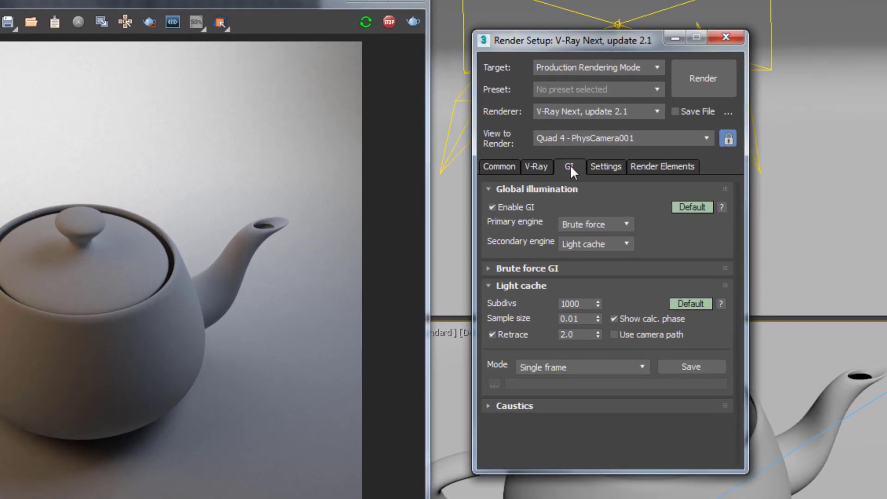
pyautogui.doubleClick(580, 304)
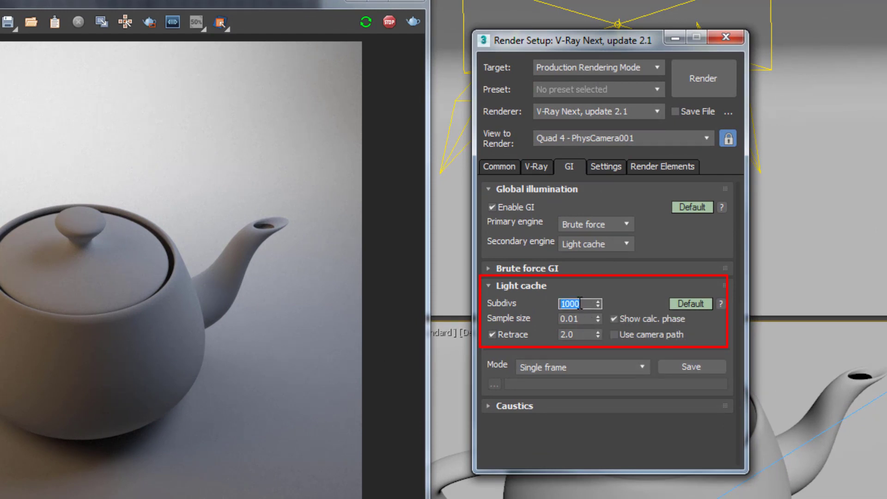
pyautogui.write('200')
pyautogui.press('Return')
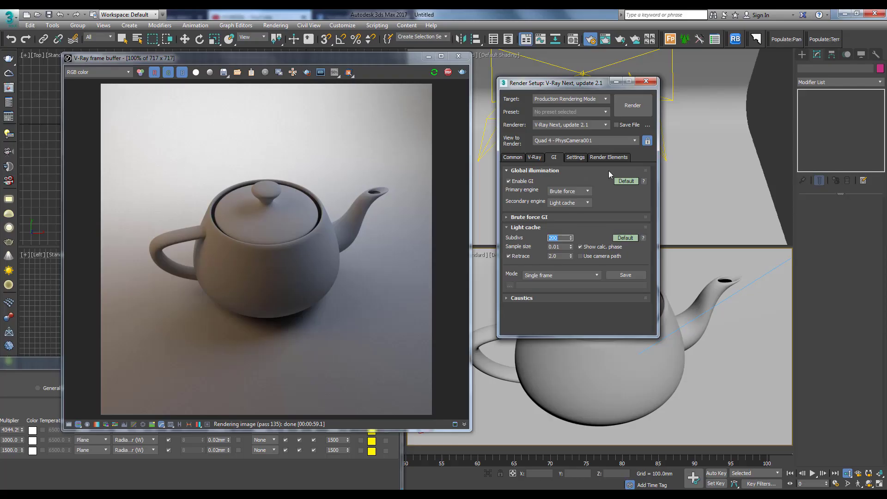
# Add a VRayDenoiser render element and set its mode to Show denoiser result channel.
pyautogui.click(613, 158)
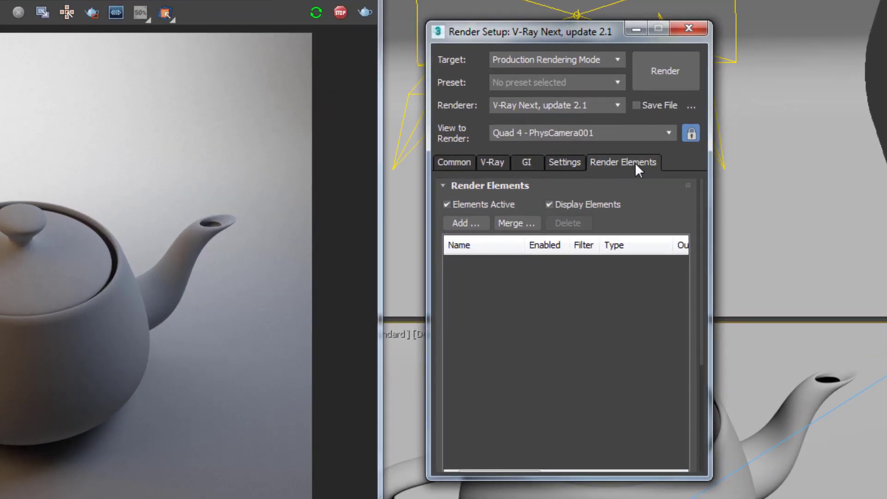
pyautogui.click(465, 223)
pyautogui.click(478, 175)
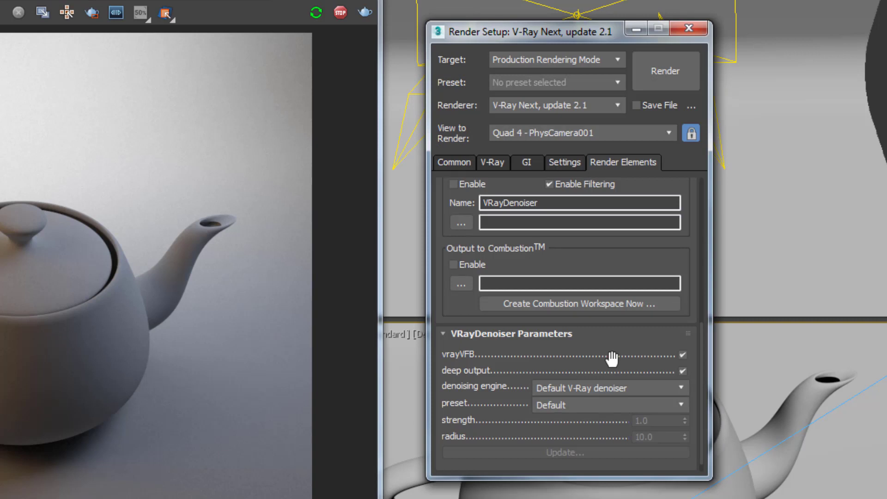
pyautogui.moveTo(612, 357); pyautogui.dragTo(626, 289)
pyautogui.click(531, 463)
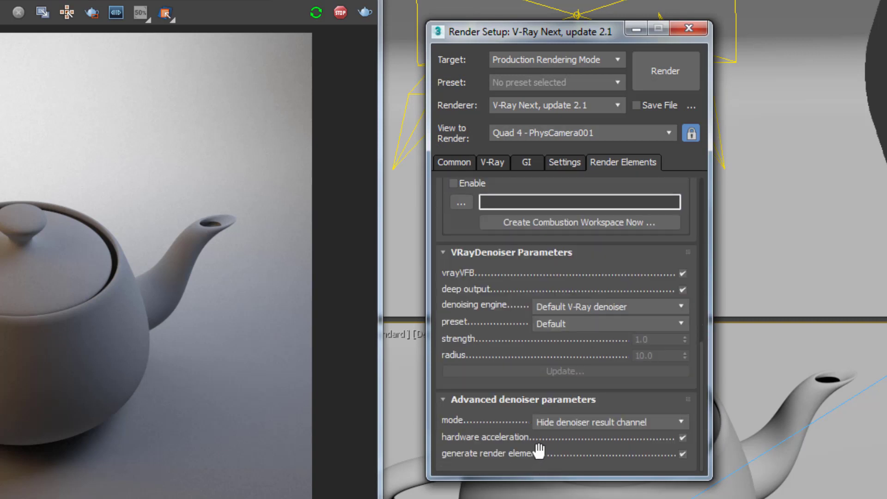
pyautogui.click(620, 421)
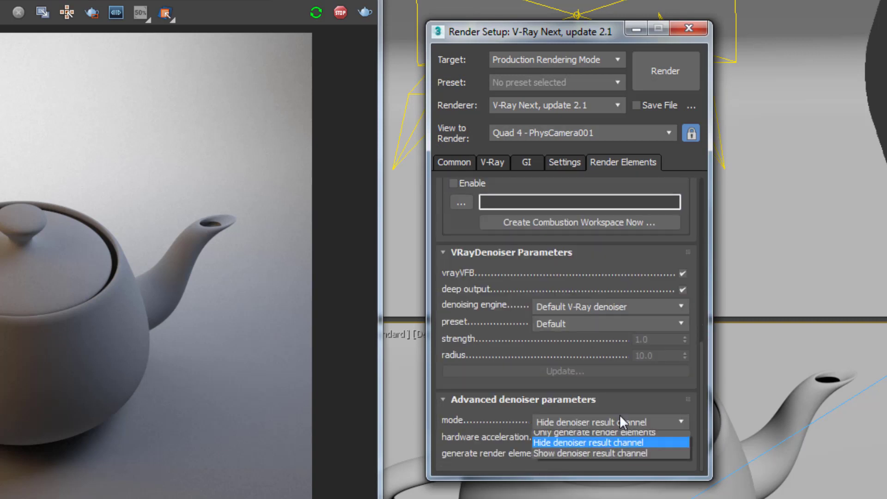
pyautogui.click(620, 459)
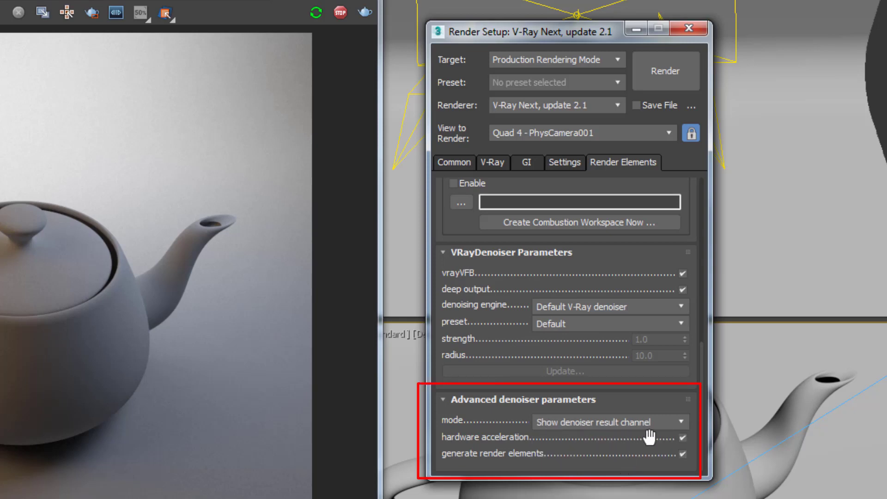
pyautogui.scroll(5, 507, 317)
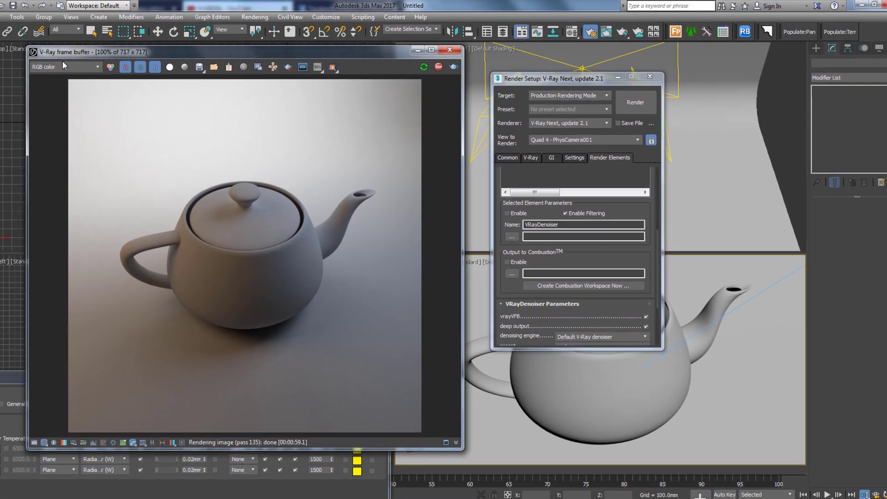
# Check the available channels of the finished render and examine the effectsResult image of the teapot up close.
pyautogui.click(62, 65)
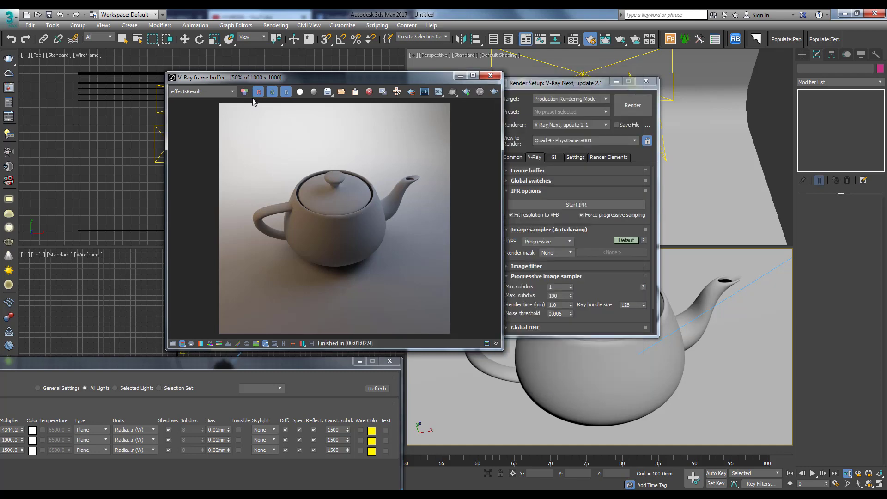
pyautogui.click(206, 116)
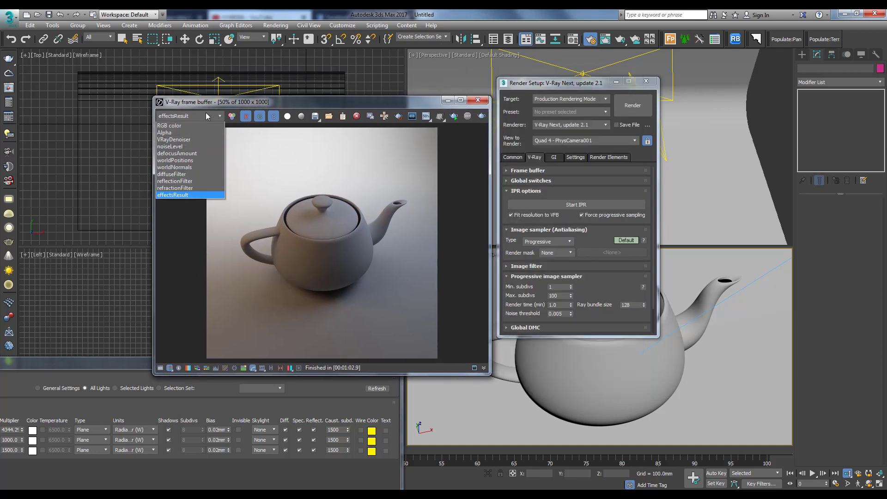
pyautogui.click(206, 116)
pyautogui.scroll(2, 350, 246)
pyautogui.scroll(-1, 348, 246)
pyautogui.moveTo(348, 246); pyautogui.dragTo(360, 222, button='middle')
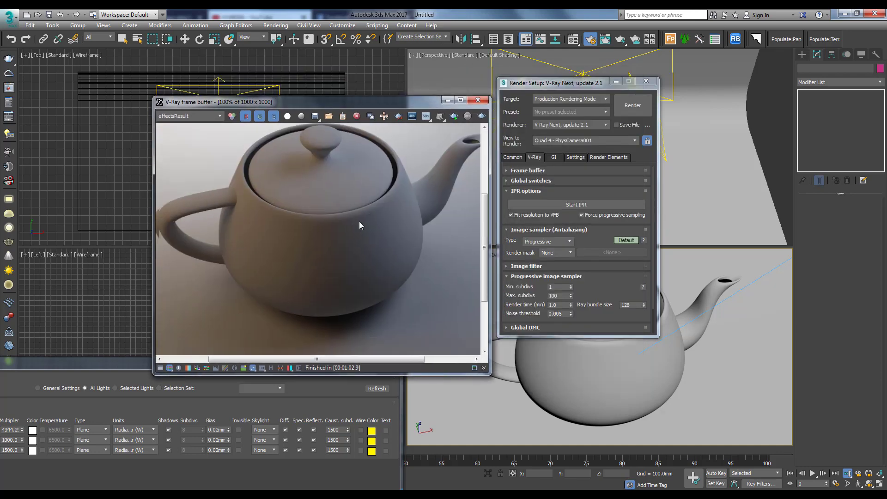
pyautogui.scroll(-1, 380, 233)
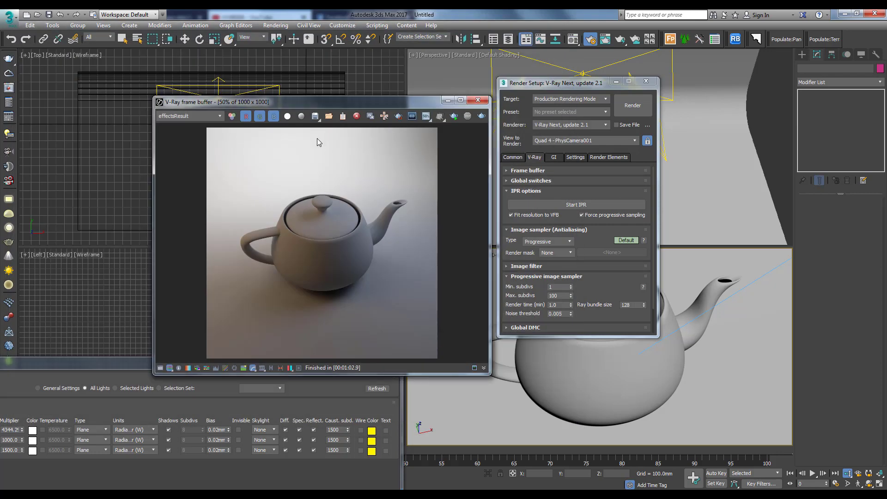
# Save the render as the JPEG file "studio lighting" in the LESSON 5 folder at quality 100.
pyautogui.click(315, 116)
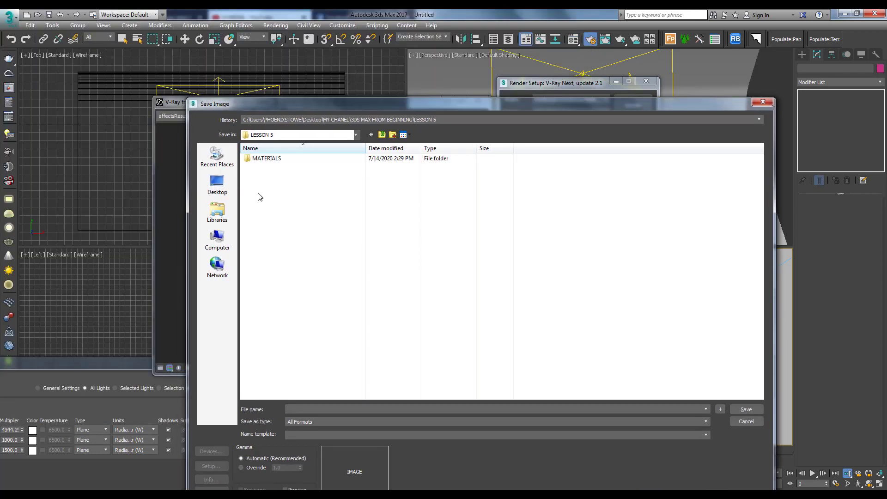
pyautogui.click(217, 184)
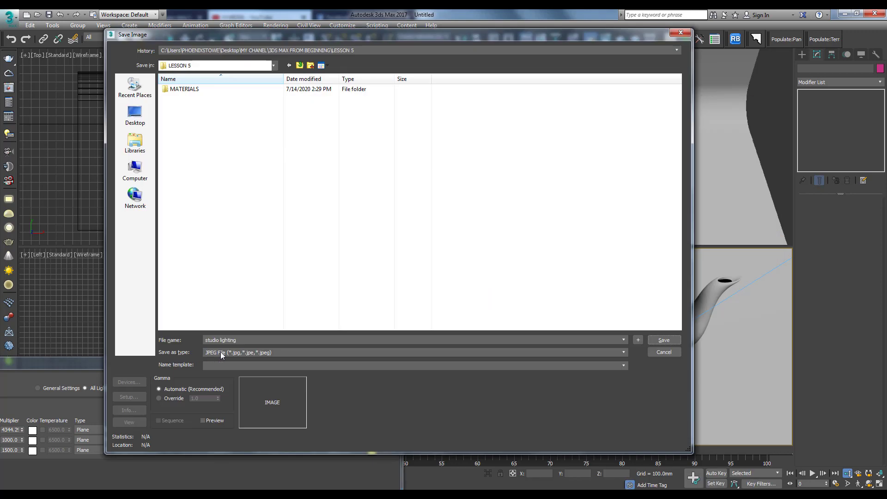
pyautogui.click(660, 340)
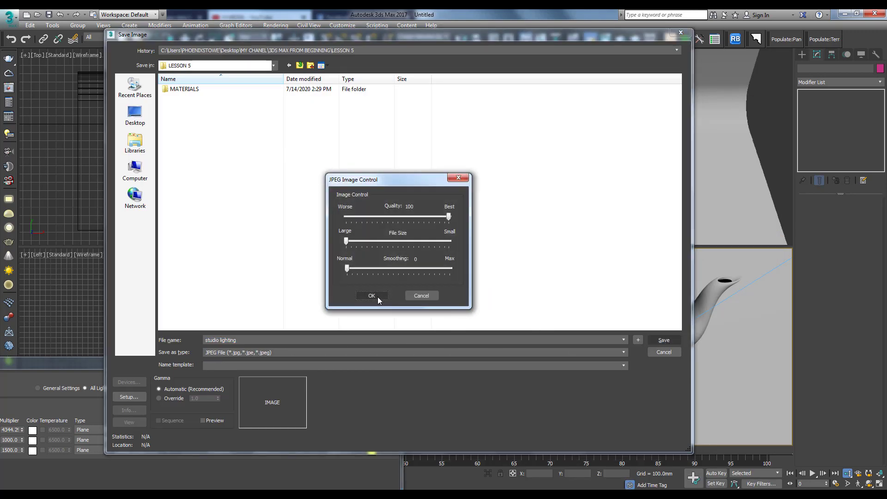
pyautogui.click(378, 296)
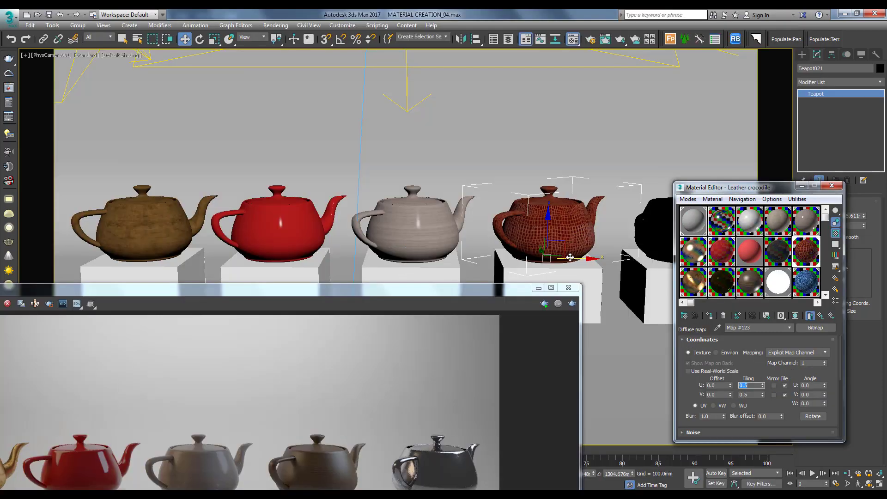
pyautogui.moveTo(451, 300); pyautogui.dragTo(544, 161)
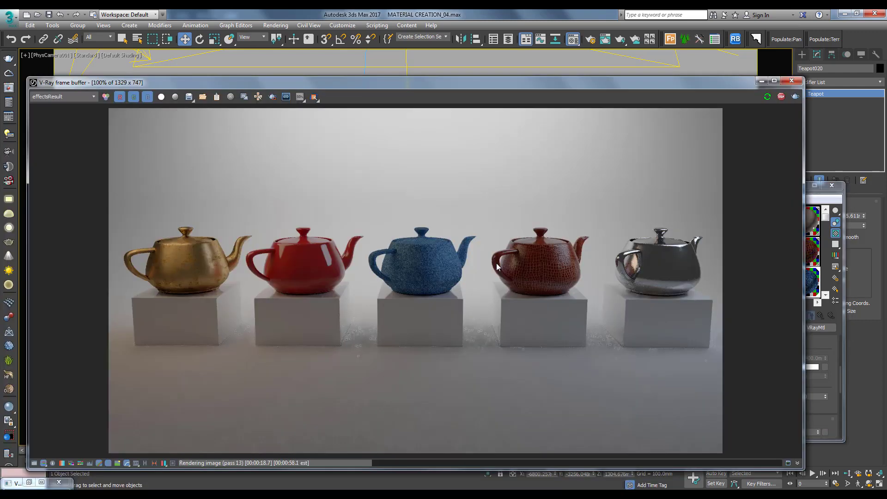